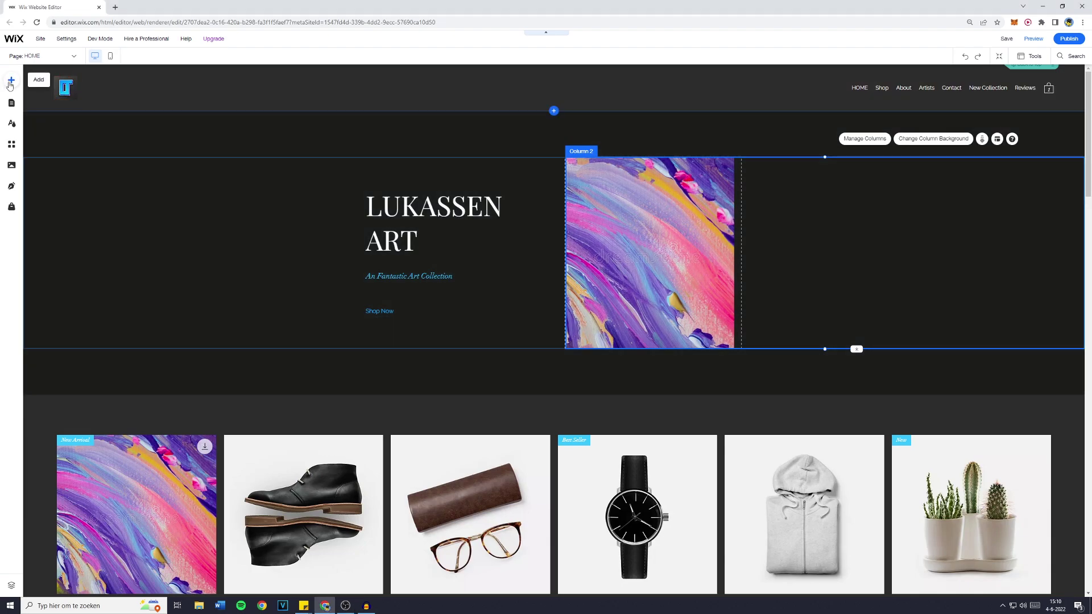
Place the blue Subscribe 'Join Our List' design from Interactive > Lightboxes onto the page
left_click(10, 83)
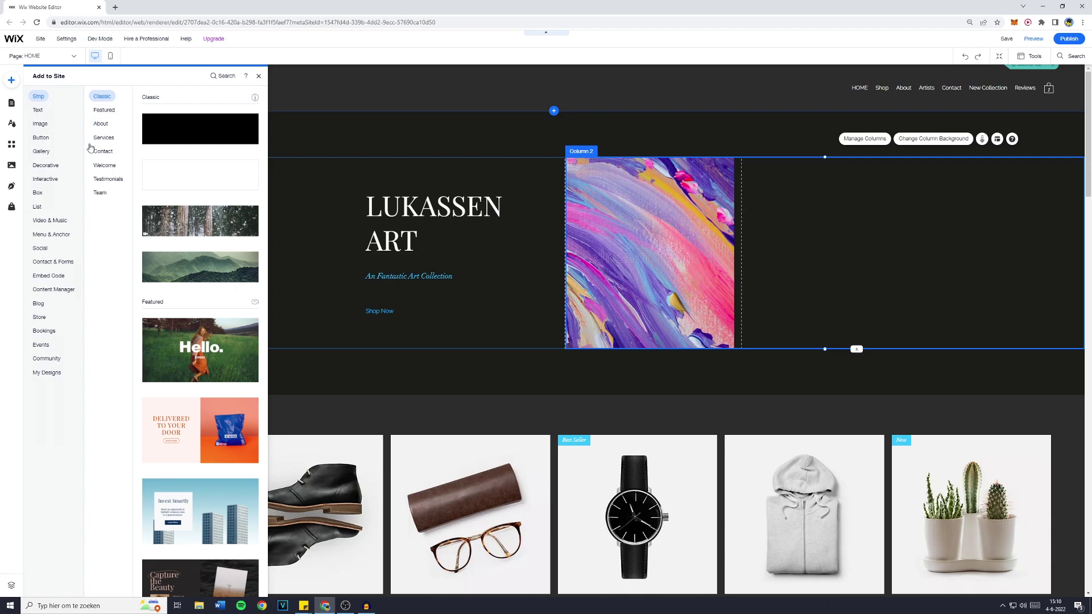
left_click(44, 181)
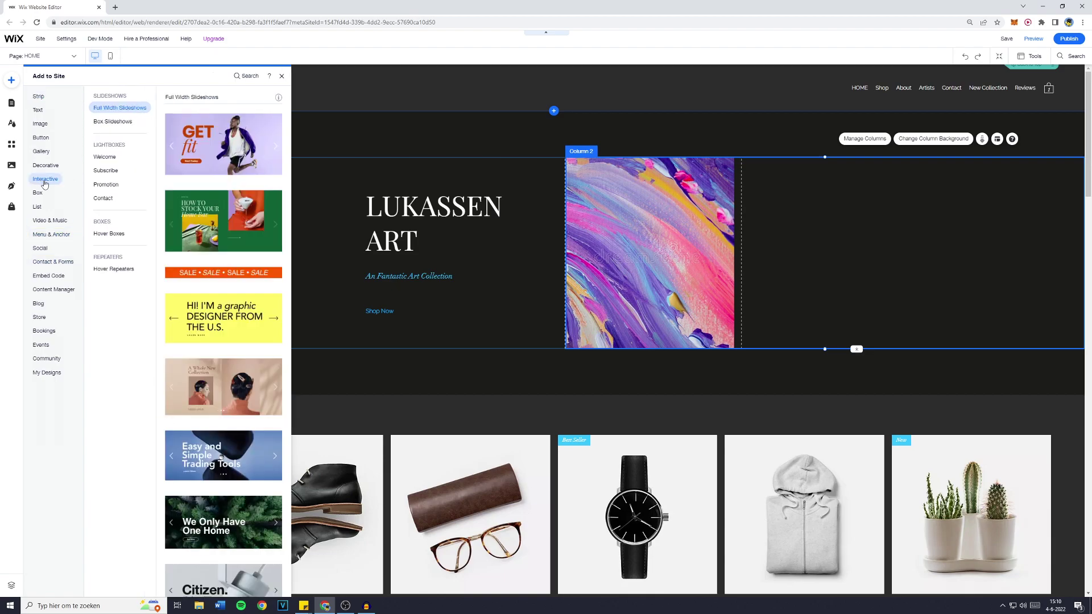
left_click(105, 159)
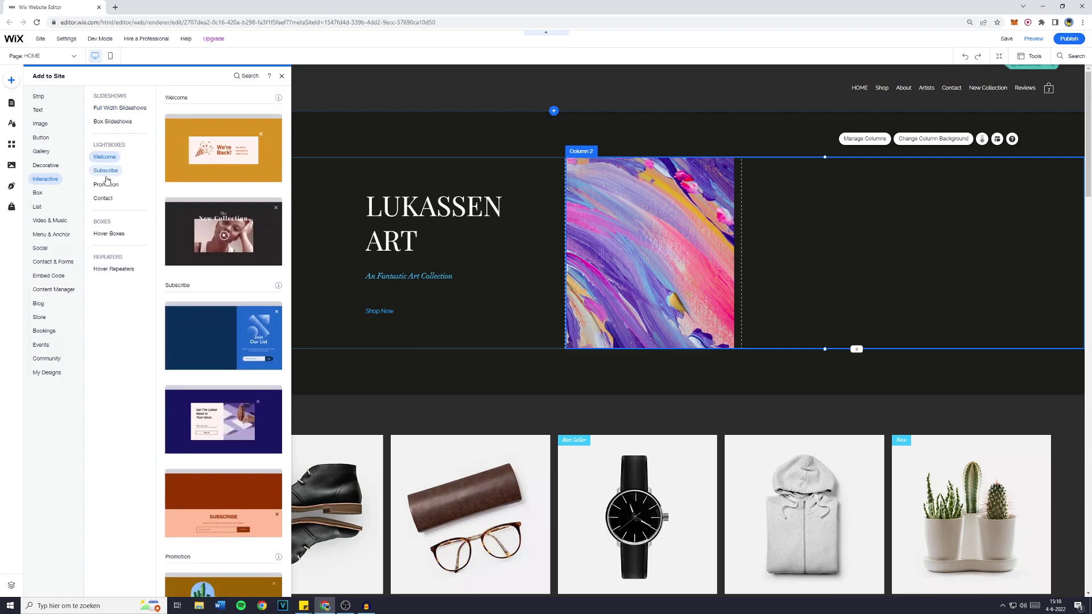
left_click(108, 122)
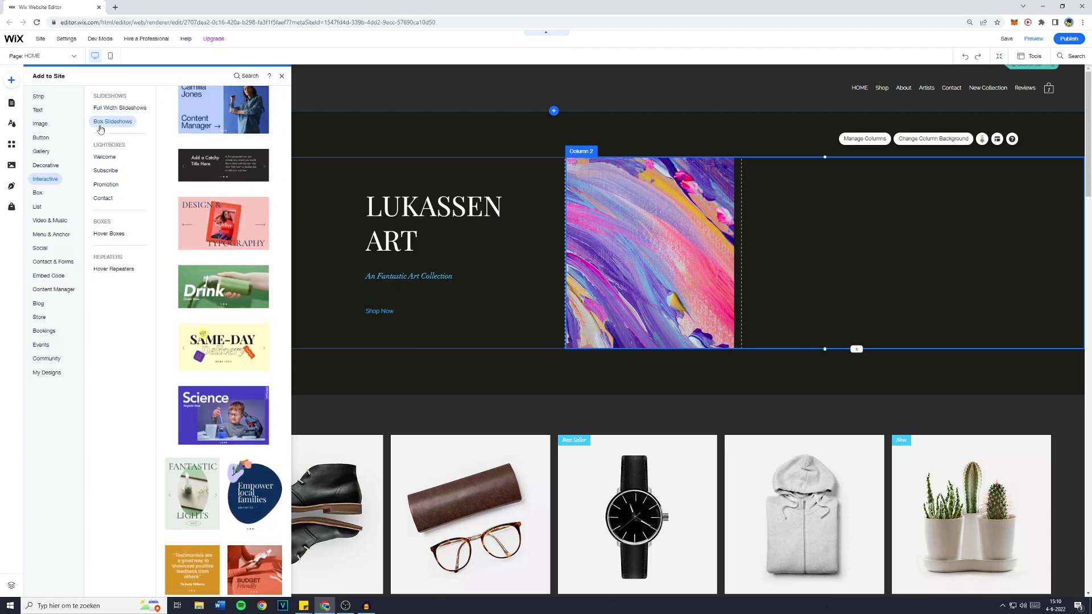
left_click(104, 156)
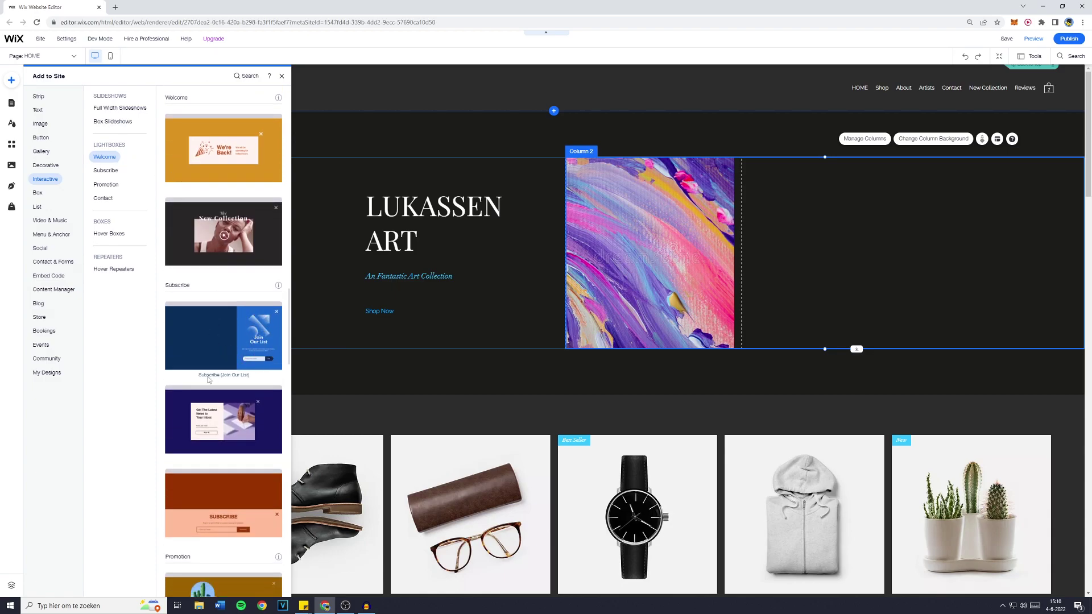
scroll(250, 339, "down", 1)
scroll(250, 339, "down", 5)
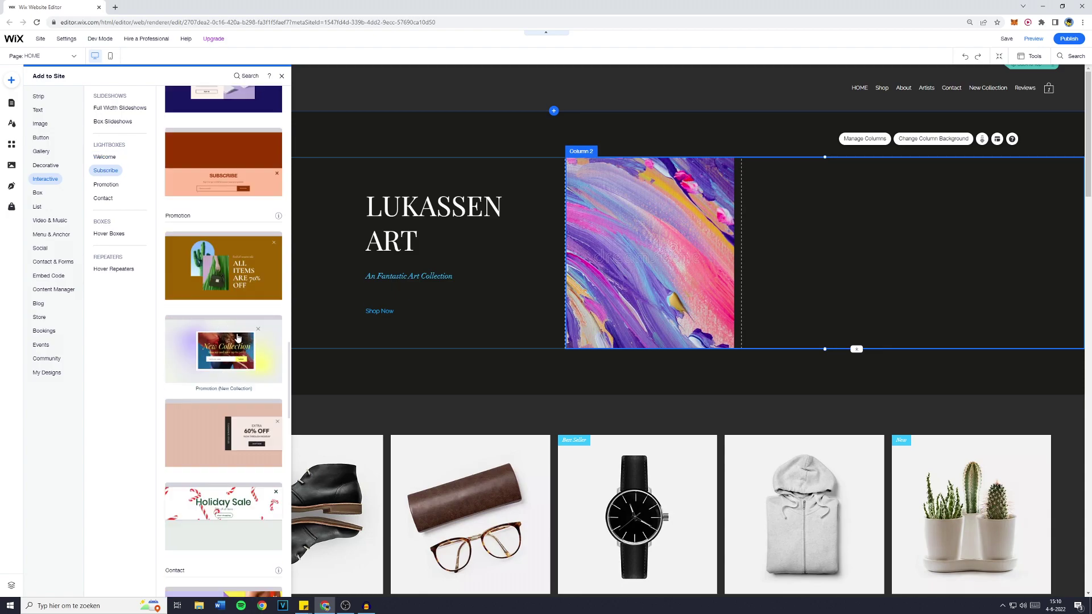
scroll(235, 337, "down", 2)
scroll(219, 368, "up", 8)
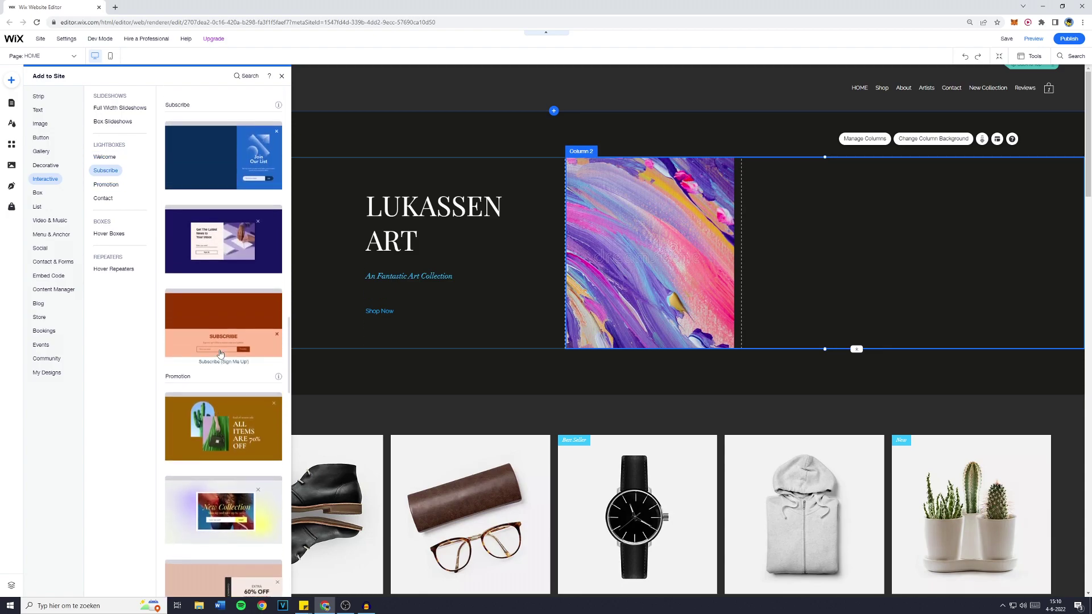
left_click_drag(243, 308, 625, 290)
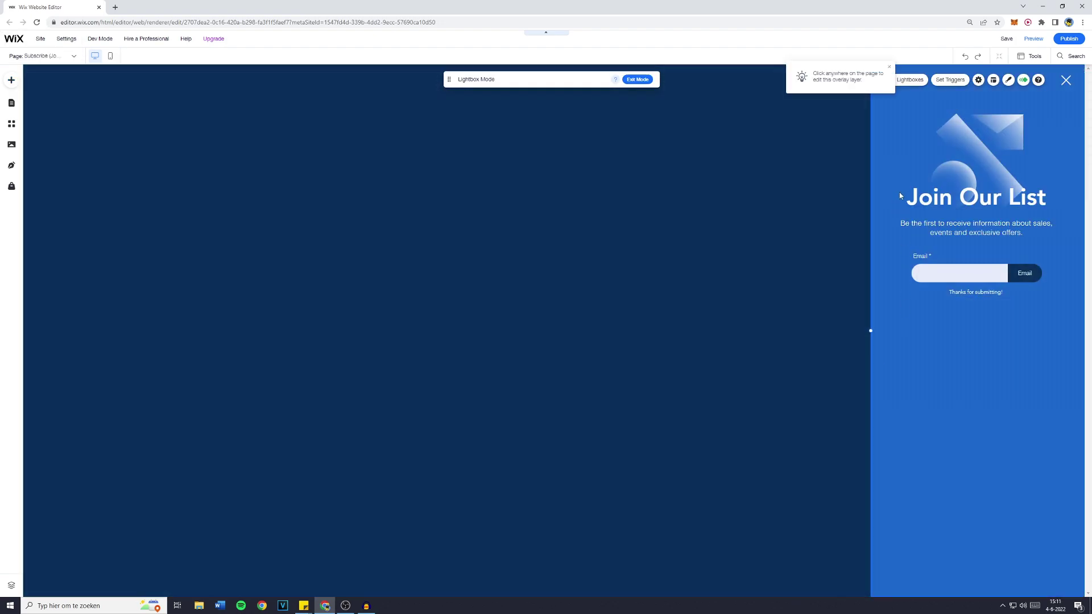
Drag the Get Subscribers form to the lightbox bottom and the Join Our List title to the top
left_click(889, 68)
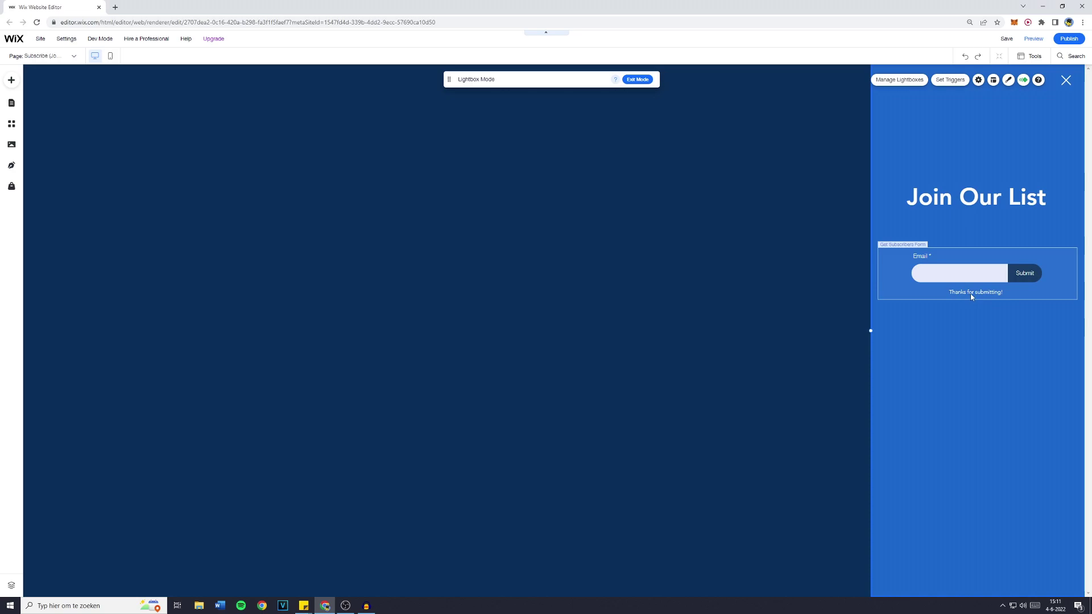
left_click(971, 296)
left_click_drag(971, 296, 962, 552)
left_click(964, 200)
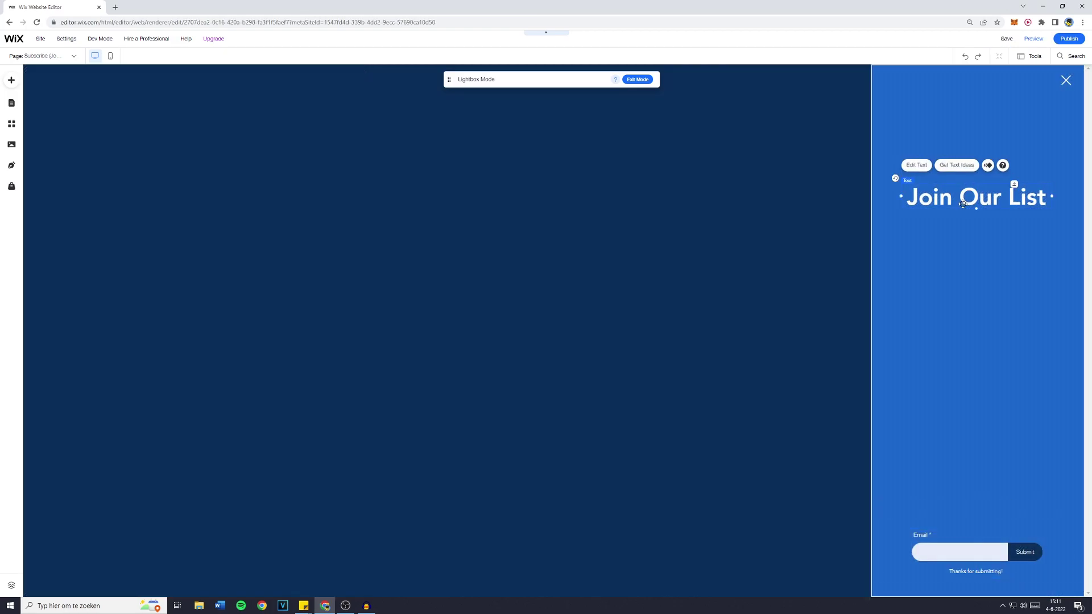
left_click_drag(964, 201, 963, 110)
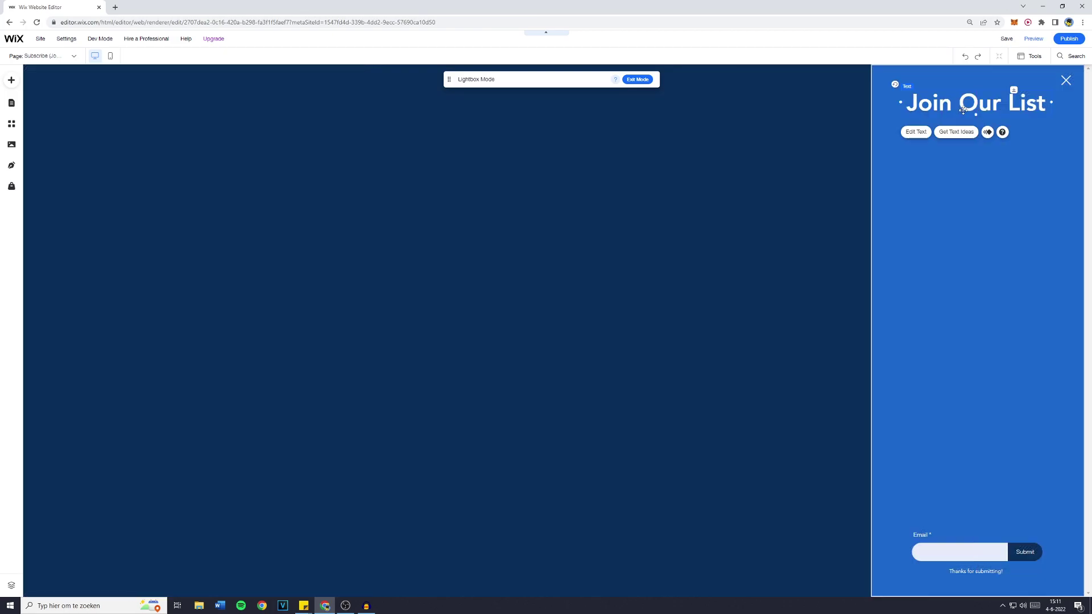
Change the title text to 'Browse our site' at font size 51 and nudge it left
double_click(965, 108)
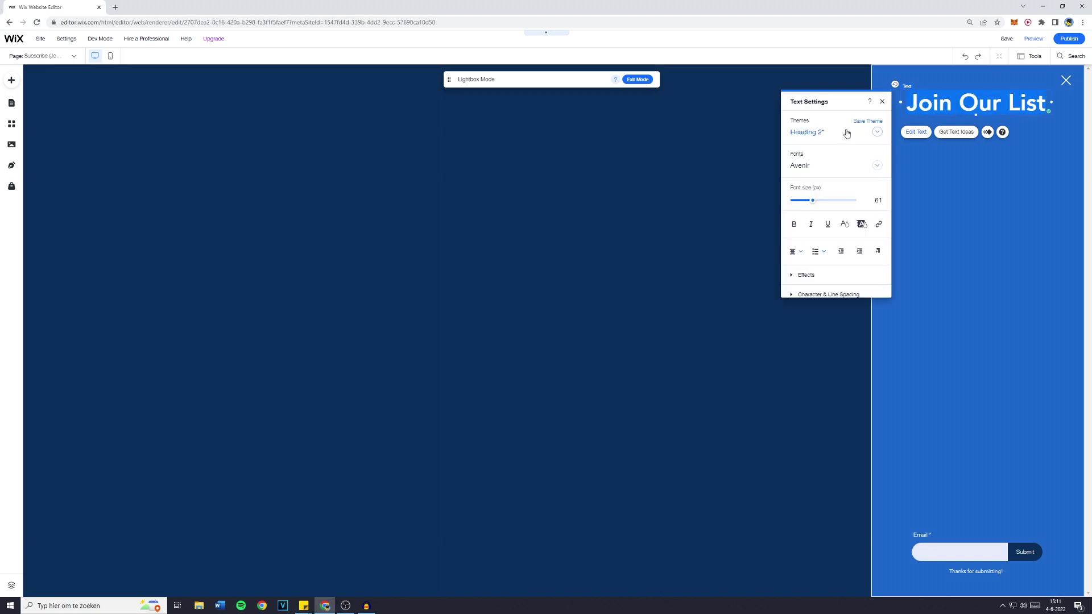
type("Browse our site")
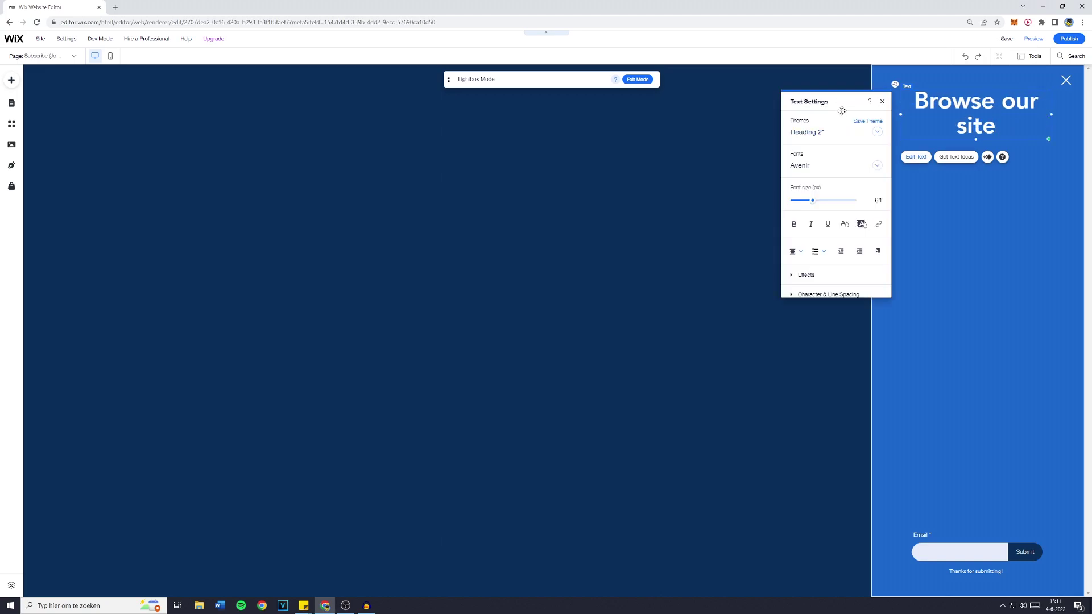
key("ctrl+a")
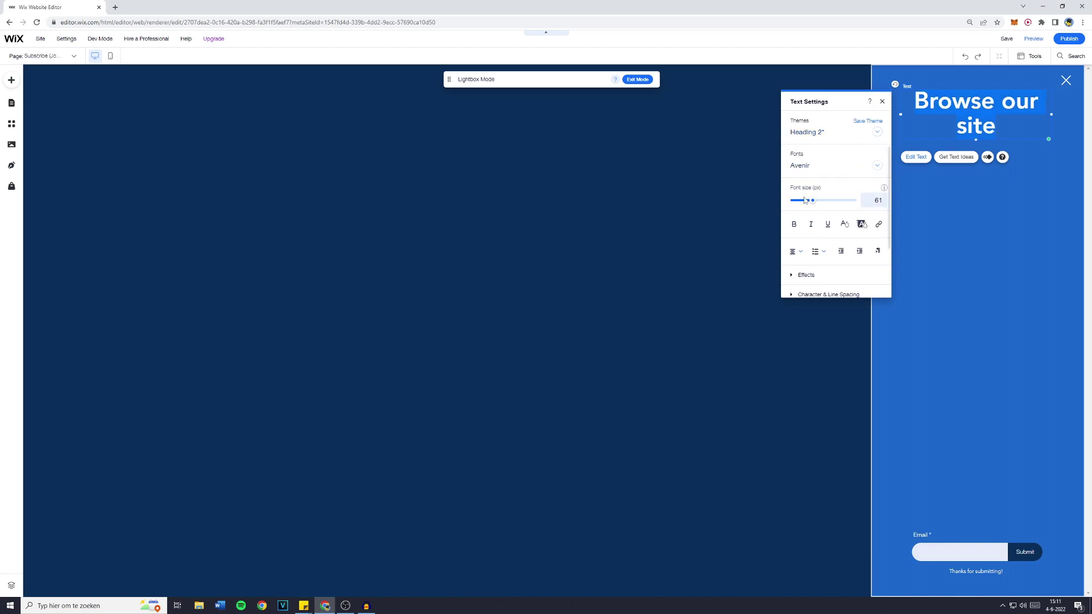
left_click_drag(812, 202, 807, 202)
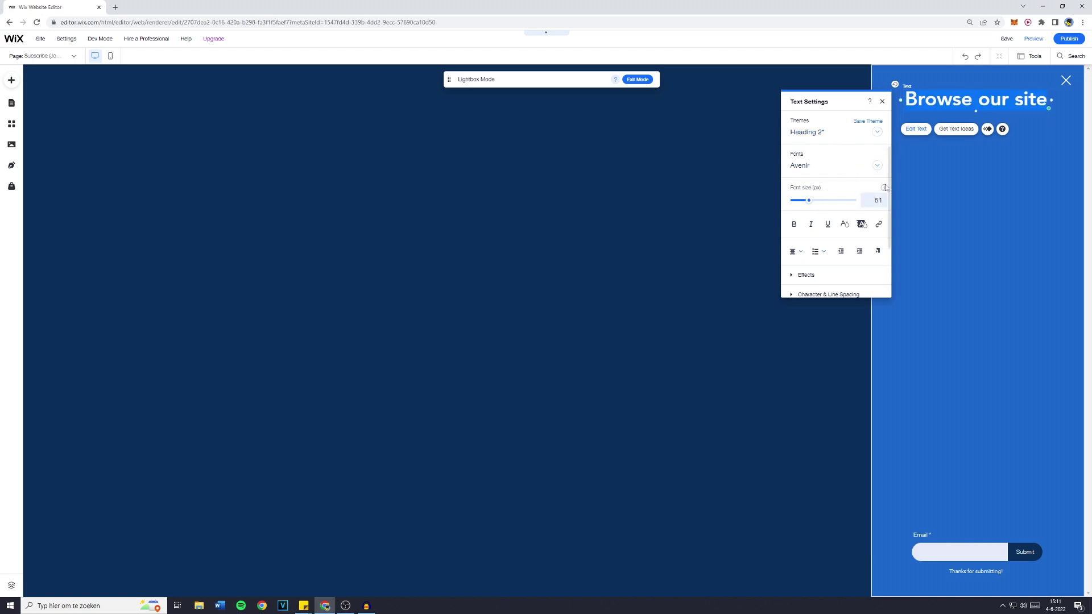
left_click(952, 182)
left_click(976, 101)
left_click_drag(976, 101, 976, 101)
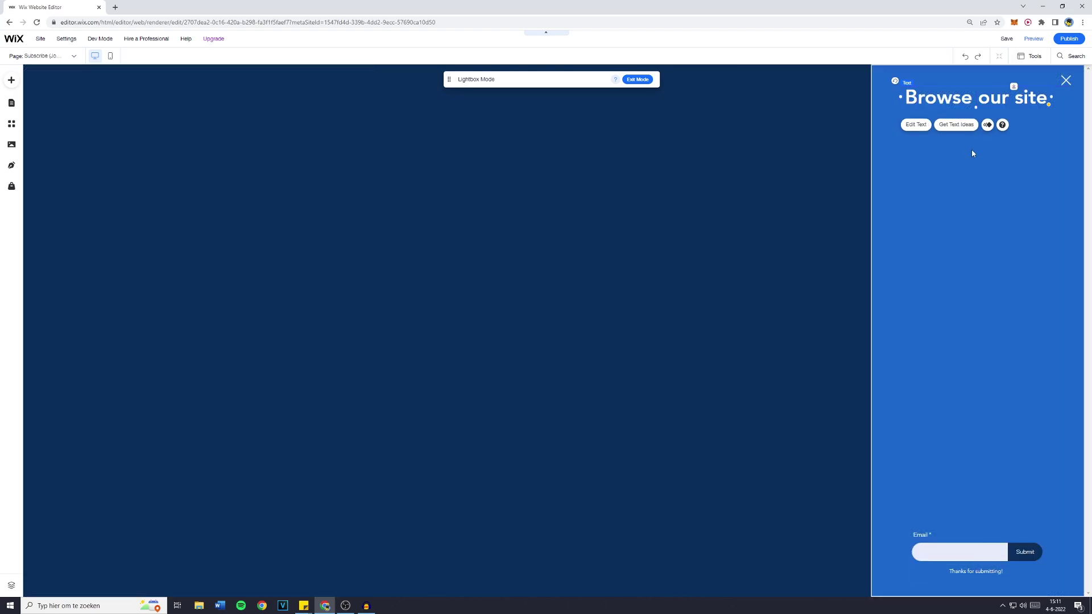
left_click(960, 164)
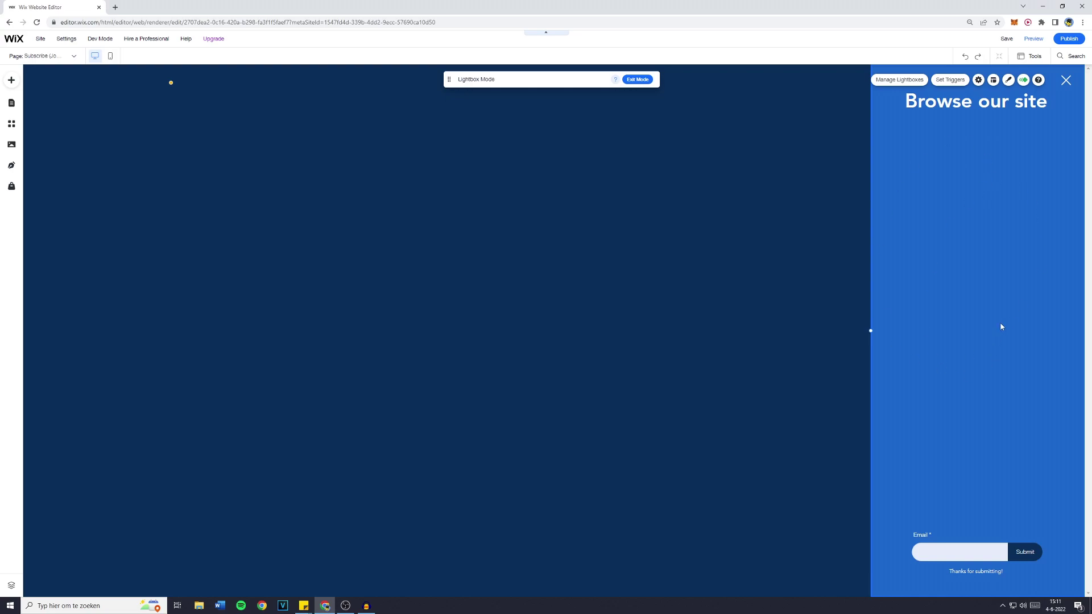
Drop the blue vertical menu from Menu & Anchor into the lightbox below the title and enlarge it
left_click(10, 83)
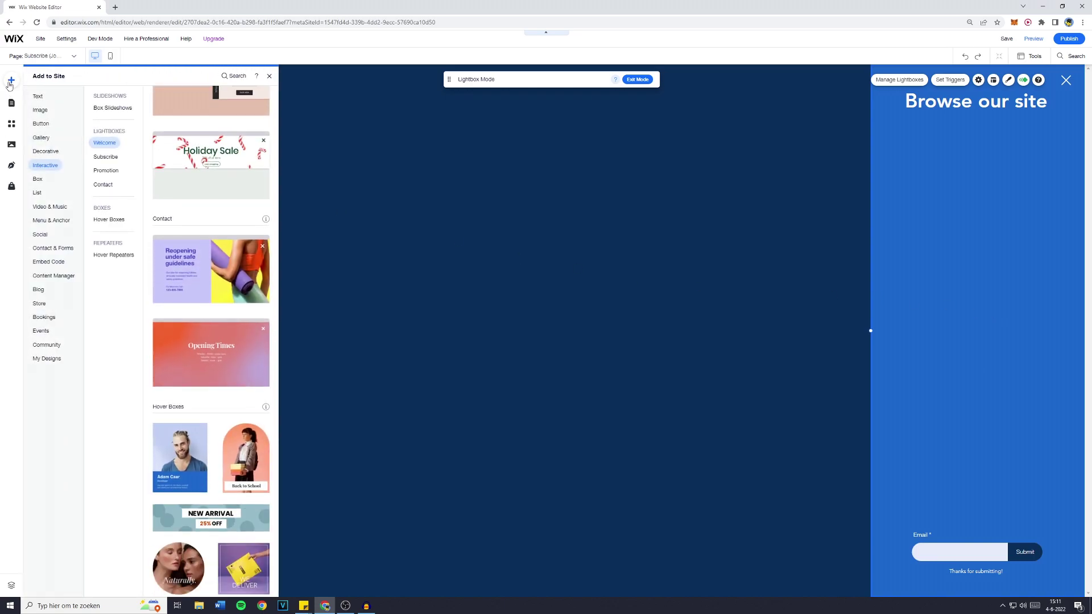
left_click(51, 221)
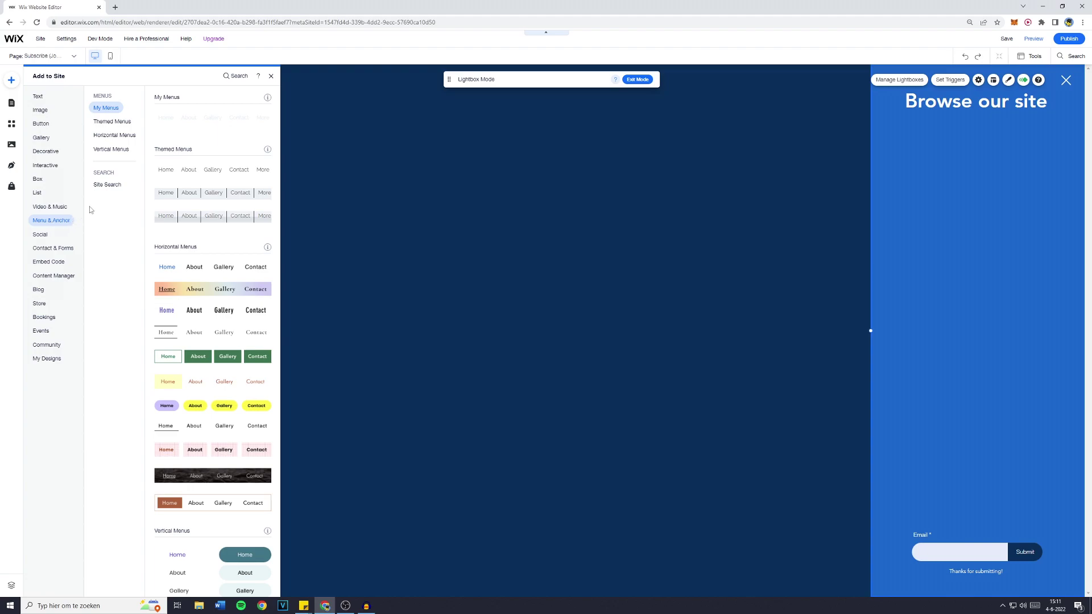
left_click(113, 137)
left_click(107, 151)
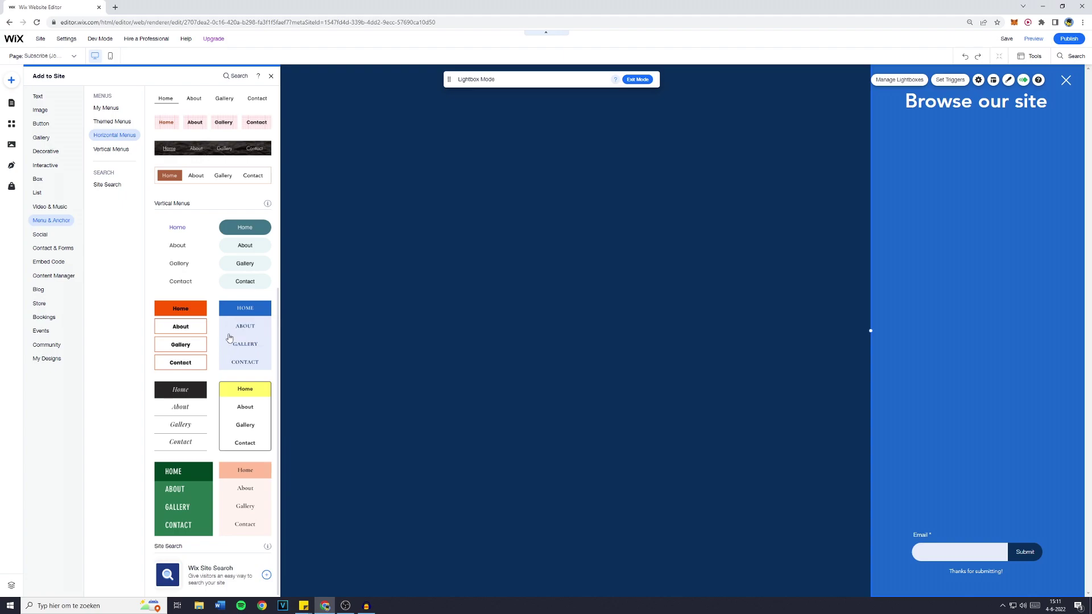
left_click_drag(229, 336, 958, 285)
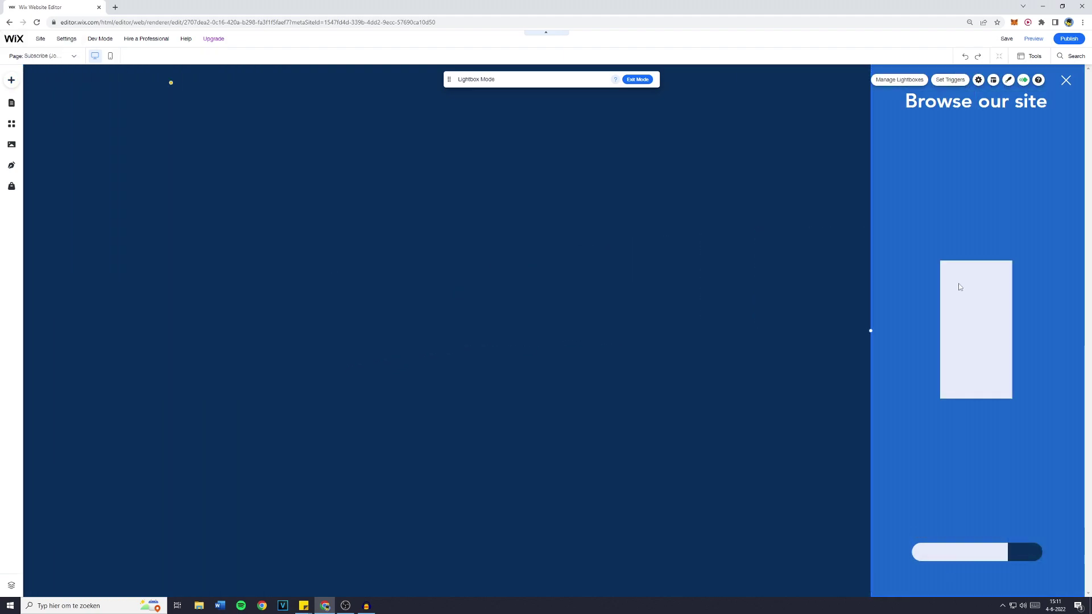
mouse_move(1013, 239)
left_mouse_down()
mouse_move(1045, 207)
mouse_move(1023, 249)
mouse_move(1009, 236)
left_mouse_up()
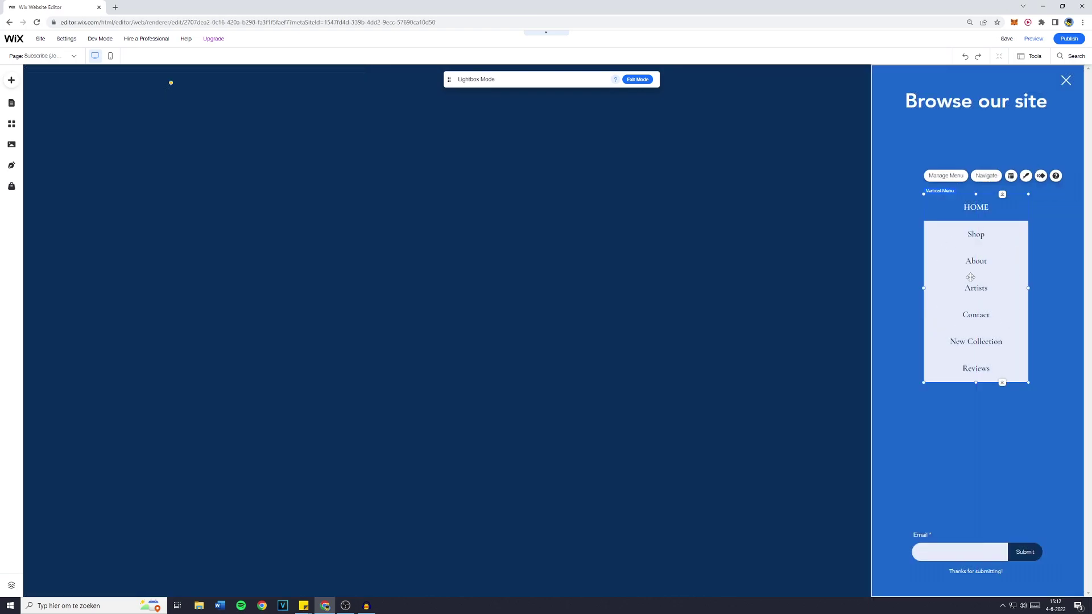
Apply the boxed-items style preset to the vertical menu's design
left_click(1027, 178)
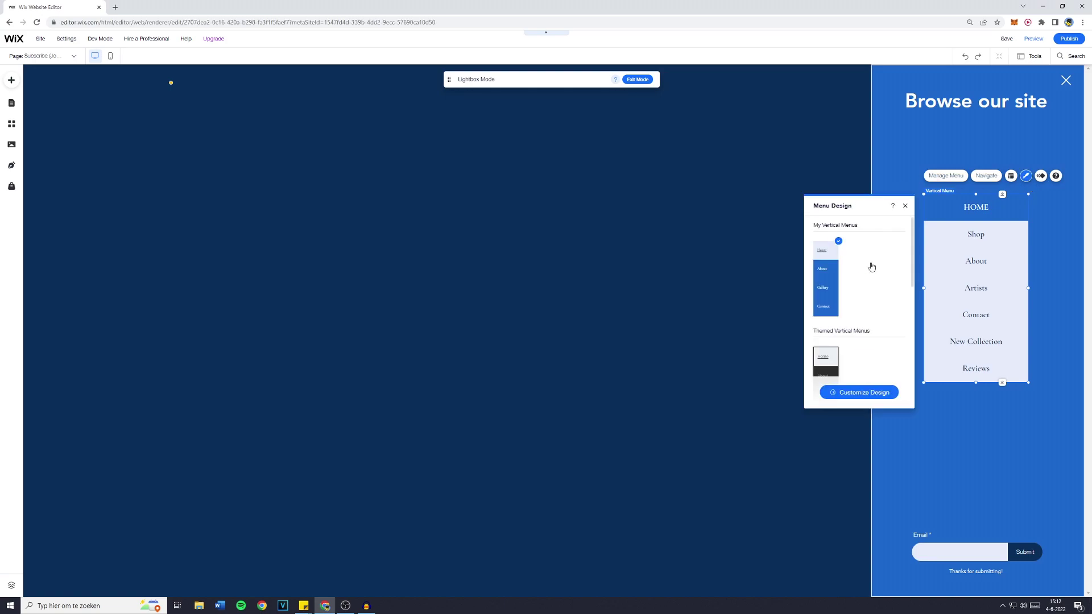
scroll(870, 267, "down", 2)
scroll(874, 275, "down", 1)
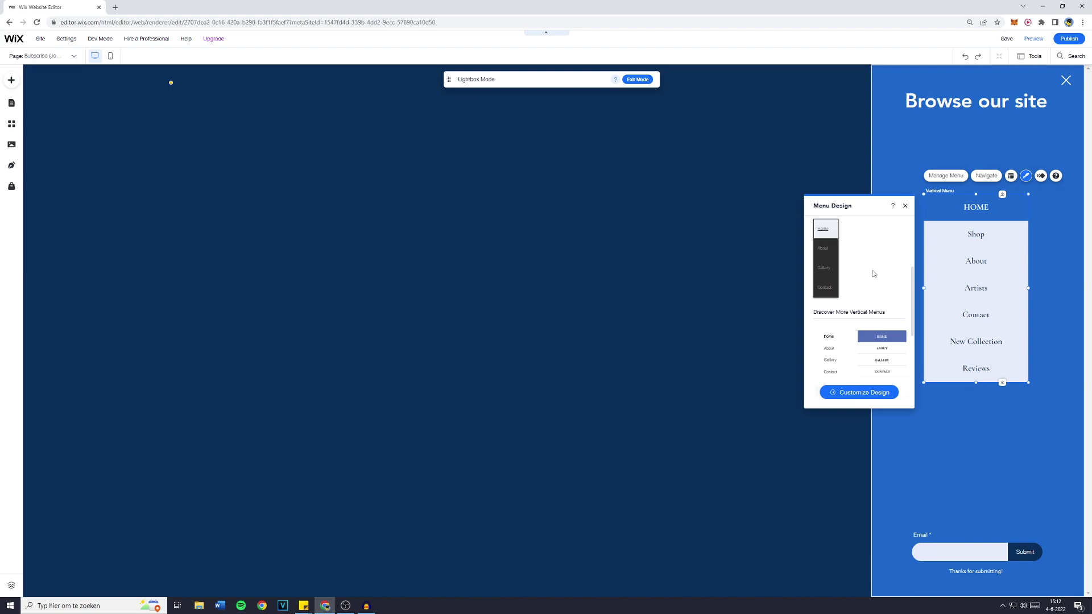
left_click(824, 279)
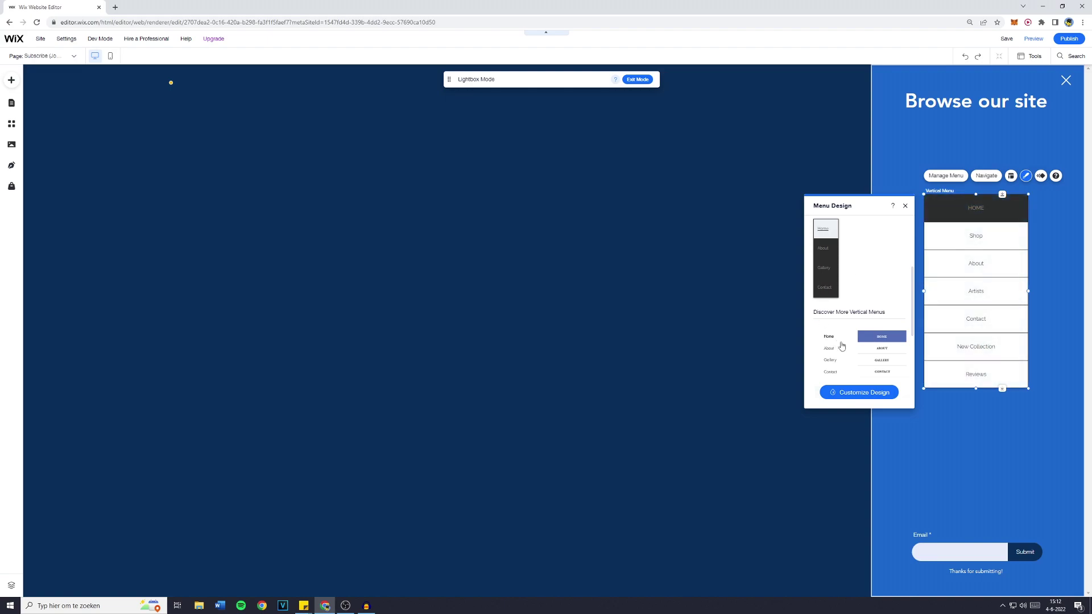
left_click(838, 345)
left_click(875, 393)
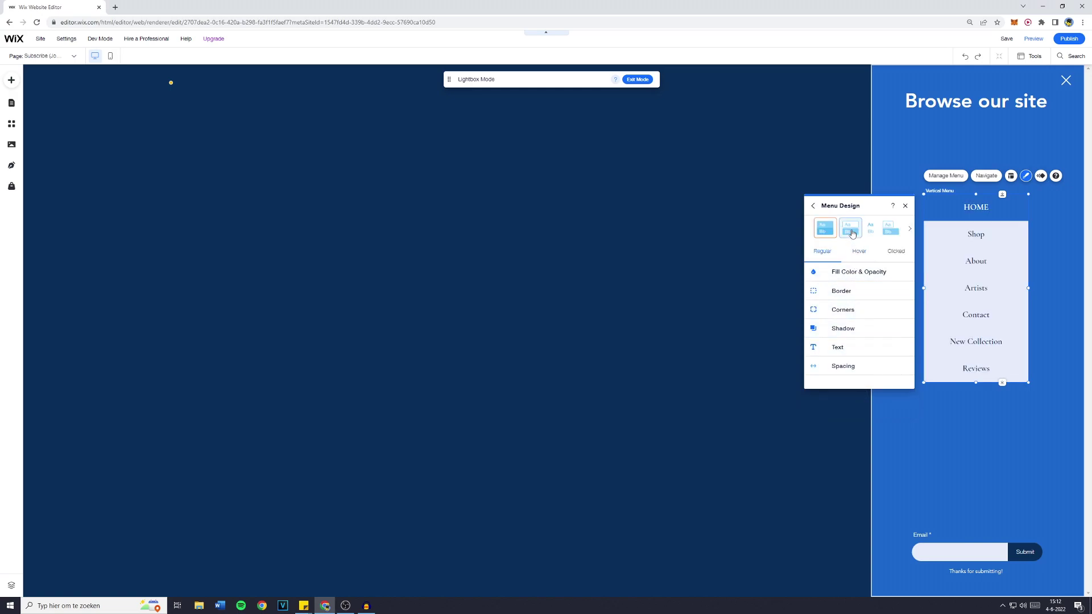
left_click(852, 233)
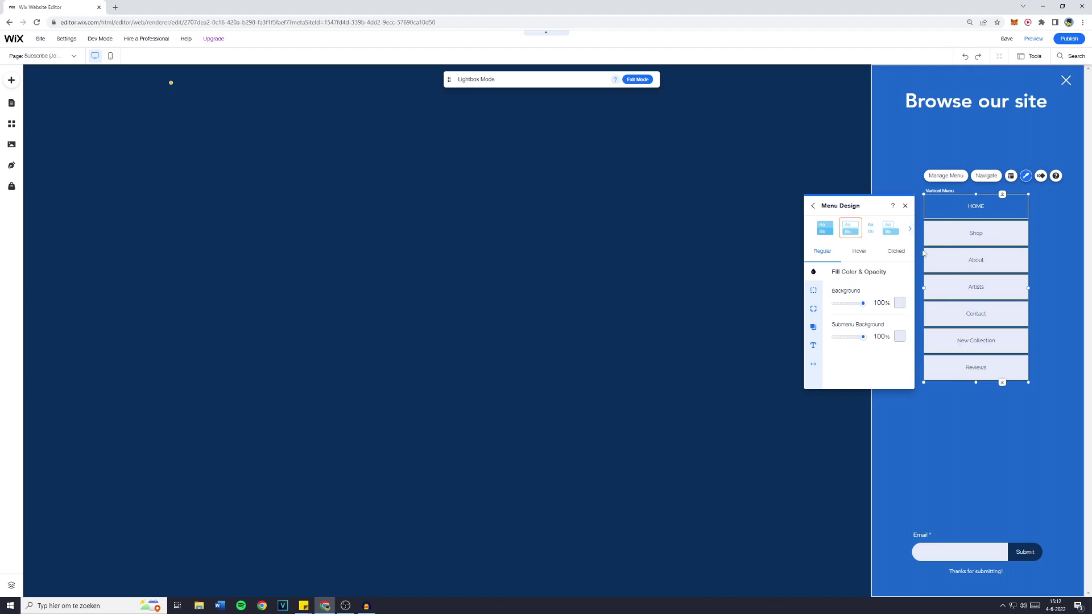
left_click(825, 229)
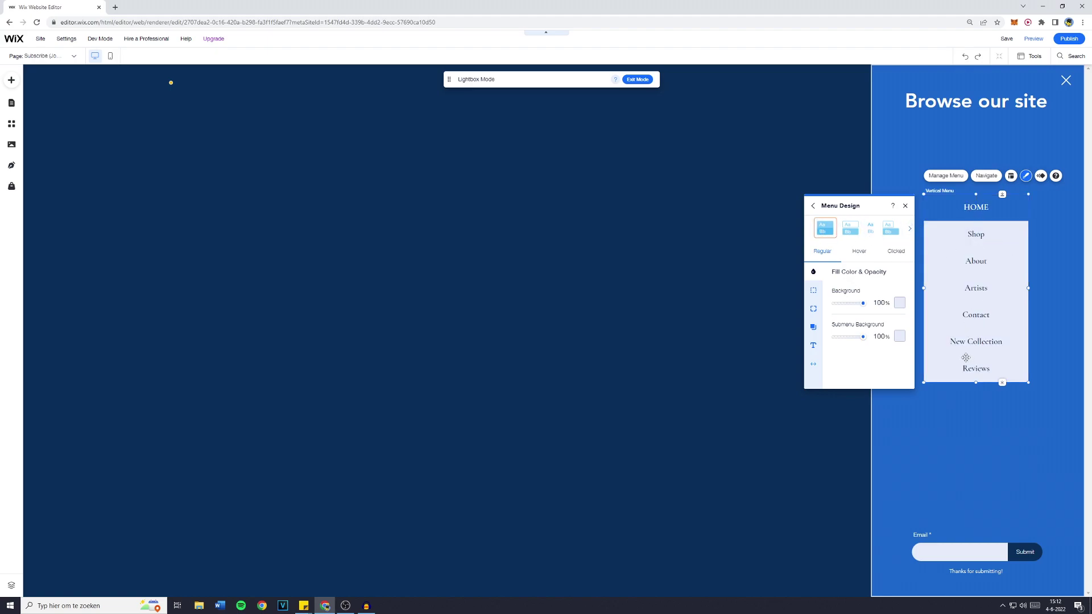
left_click(851, 229)
left_click(871, 229)
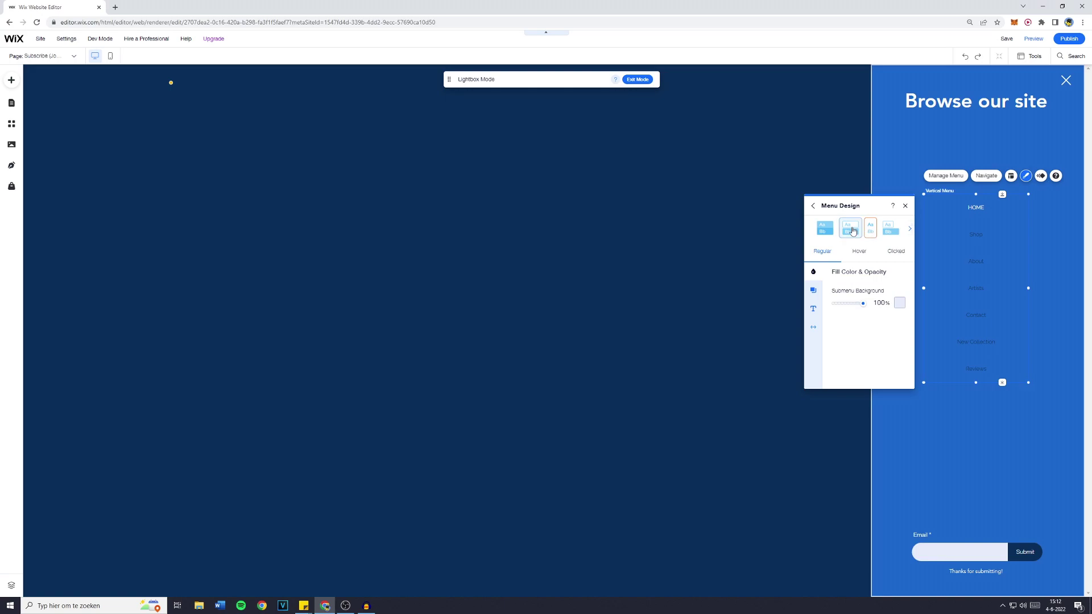
left_click(852, 230)
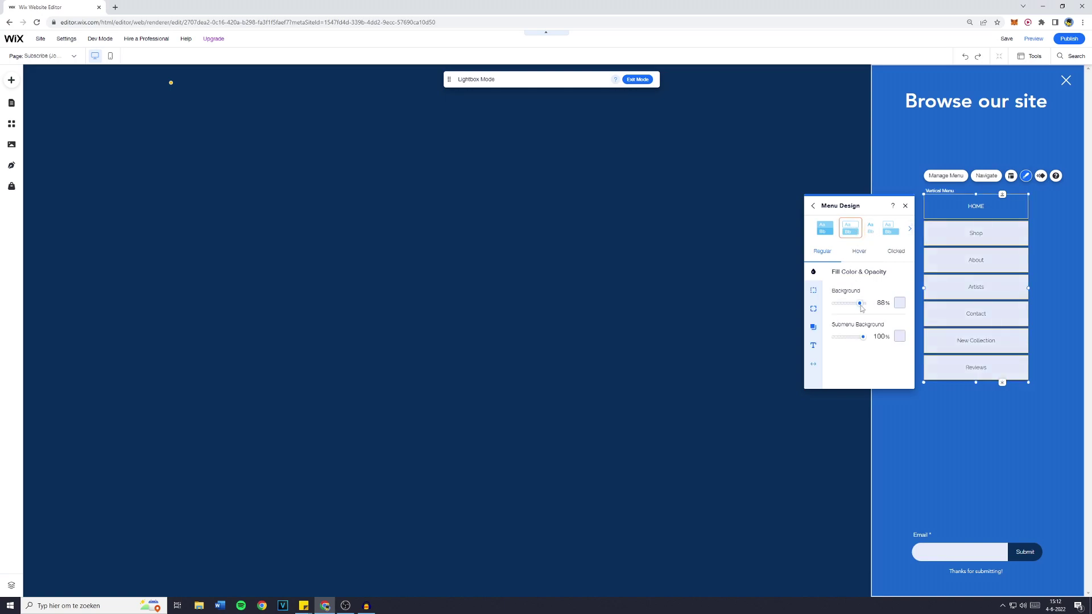
Set the item colours and 3 px dark grey #2C2C2C borders, then close the design panel
left_click(898, 304)
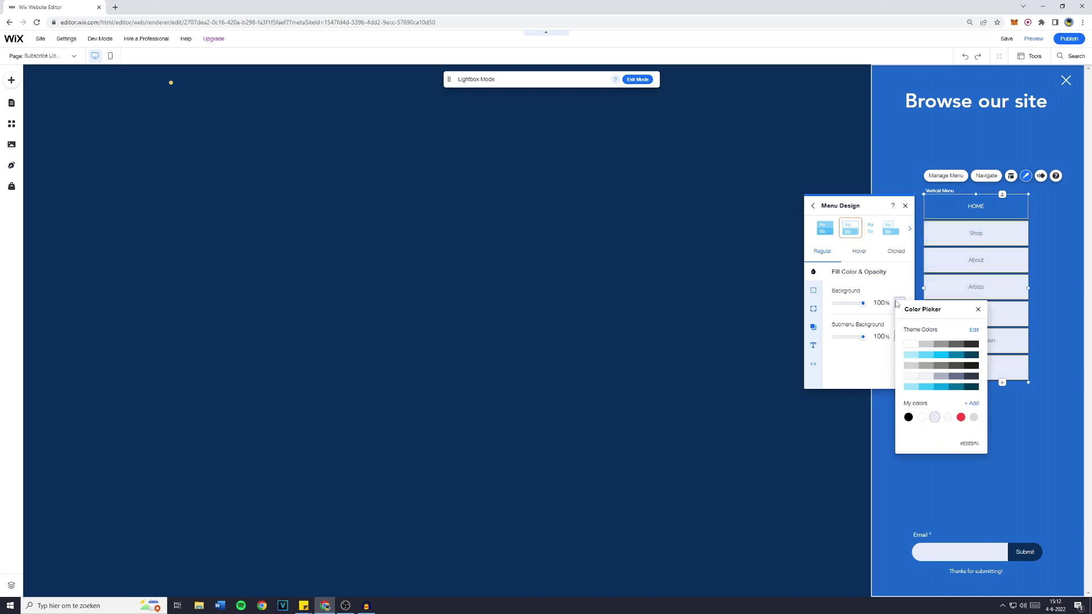
left_click(941, 356)
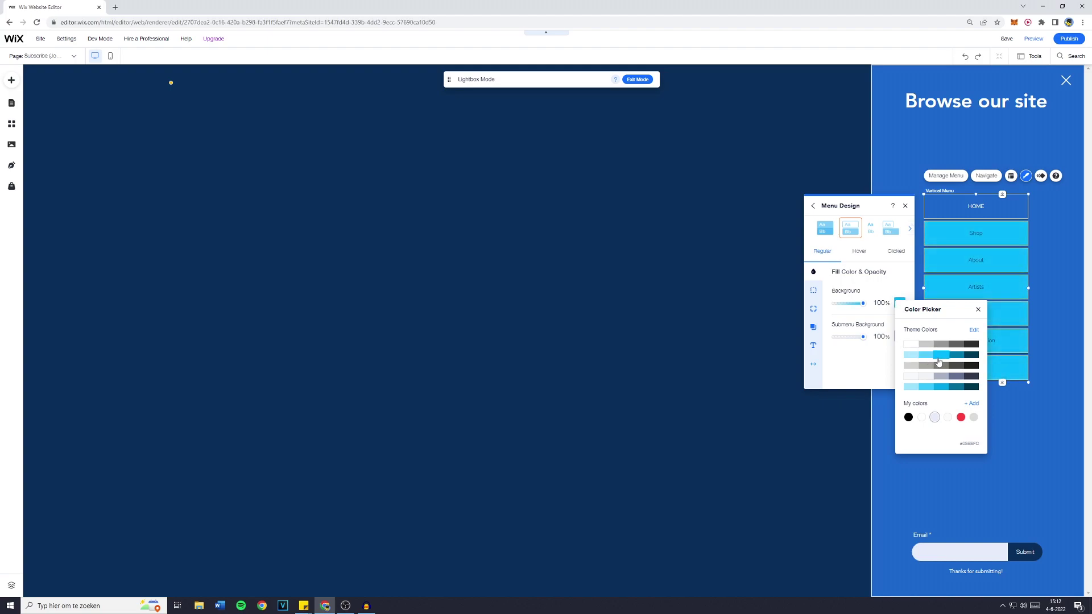
left_click(814, 290)
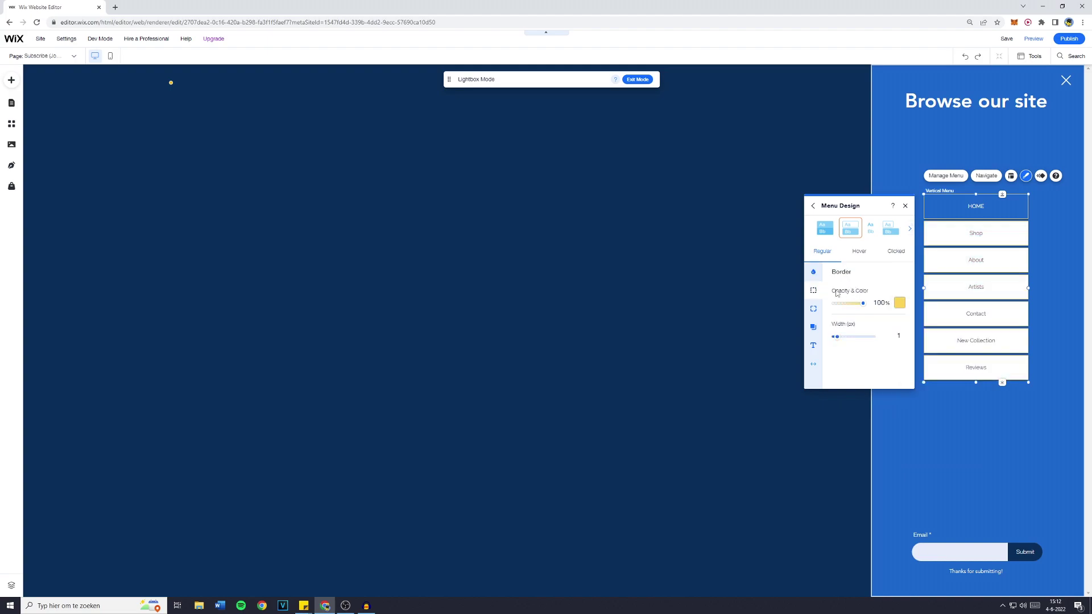
left_click(899, 303)
left_click(968, 358)
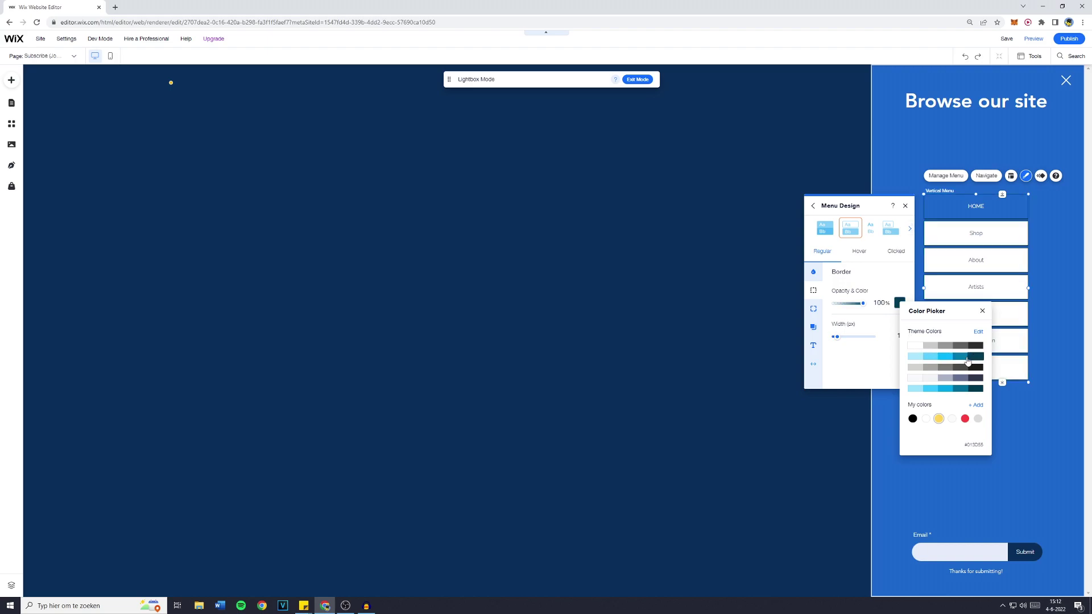
left_click(961, 357)
left_click(975, 346)
left_click(882, 341)
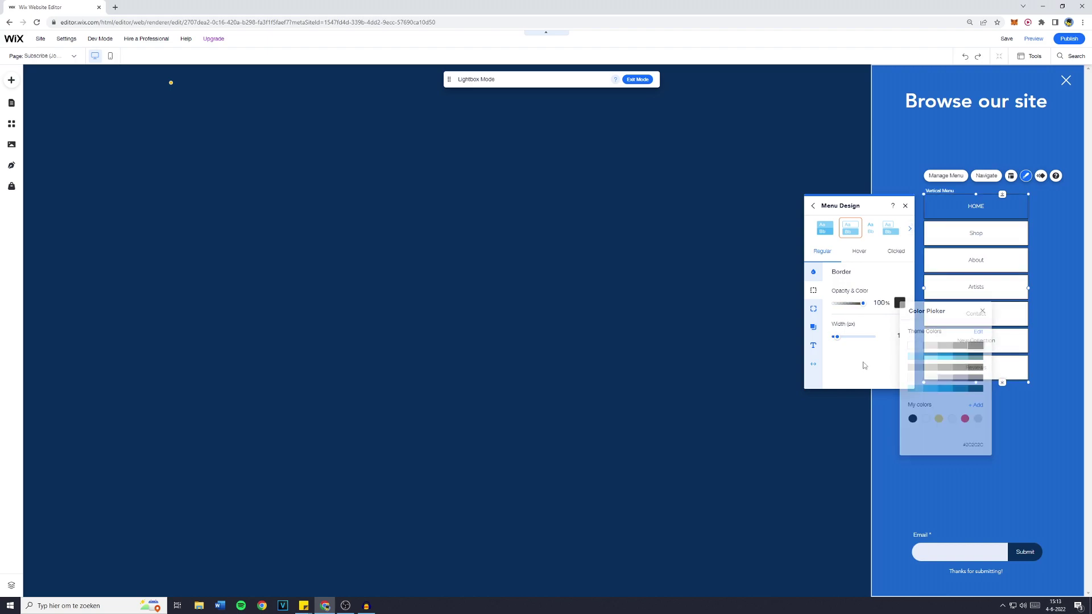
left_click(842, 337)
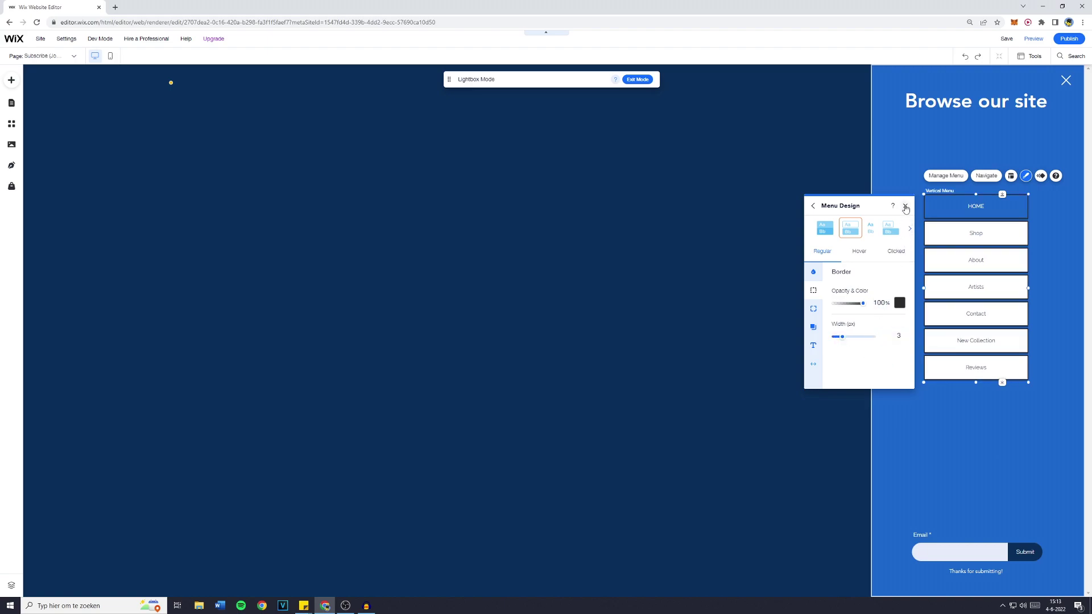
left_click(906, 208)
left_click(903, 248)
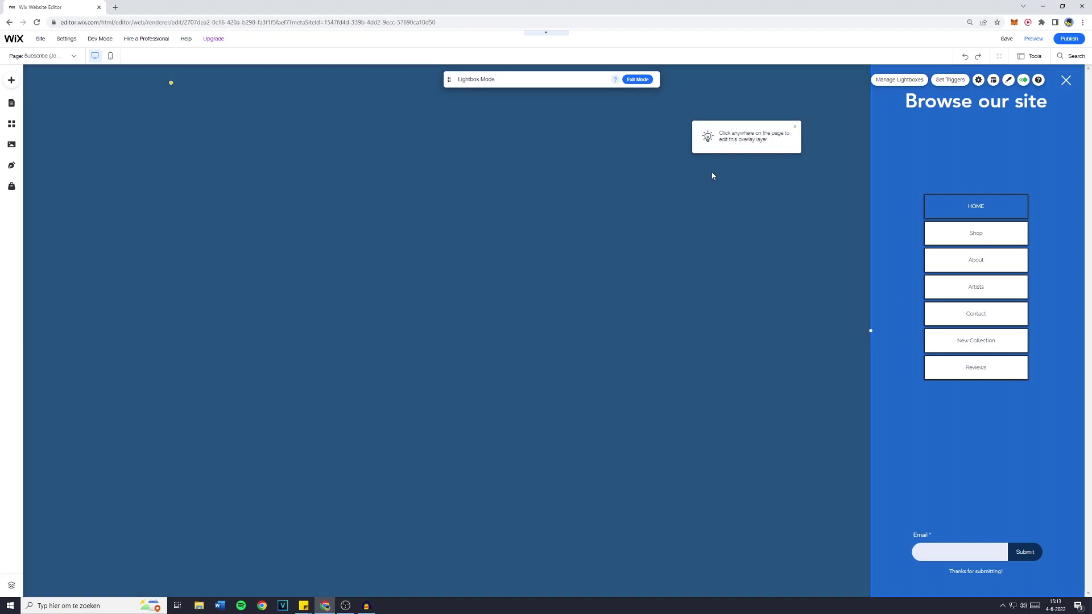
Set the lightbox overlay background colour to dark grey #2C2C2C
left_click(711, 172)
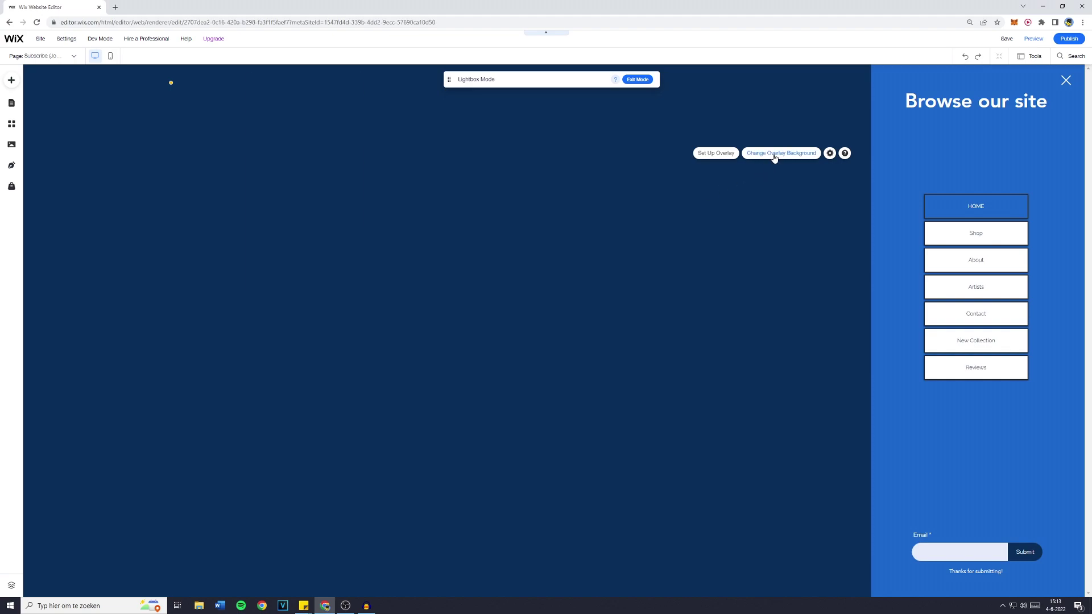
left_click(774, 157)
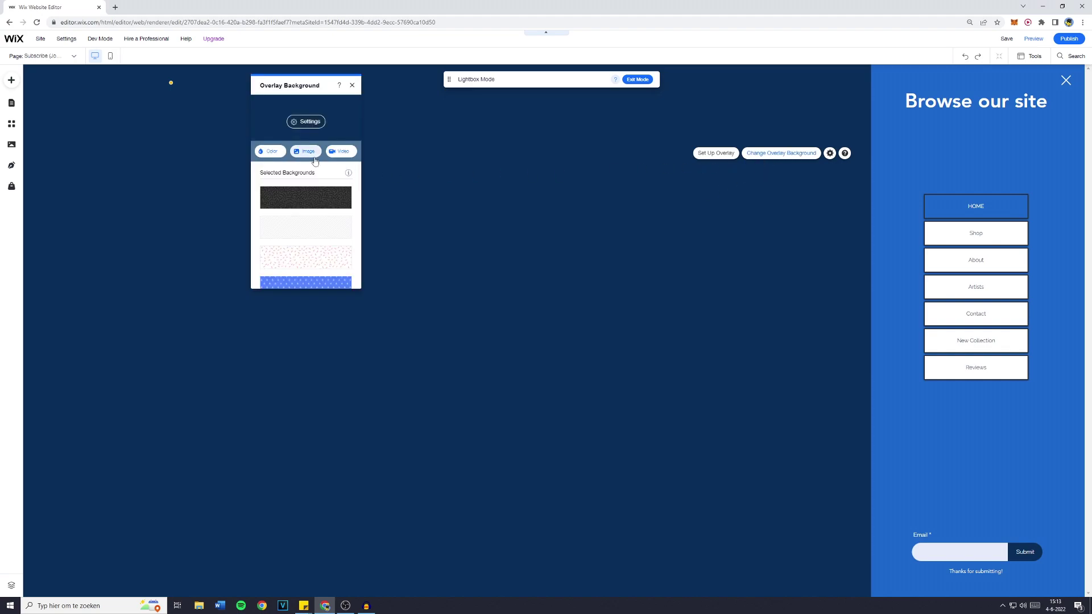
left_click(268, 152)
left_click(343, 194)
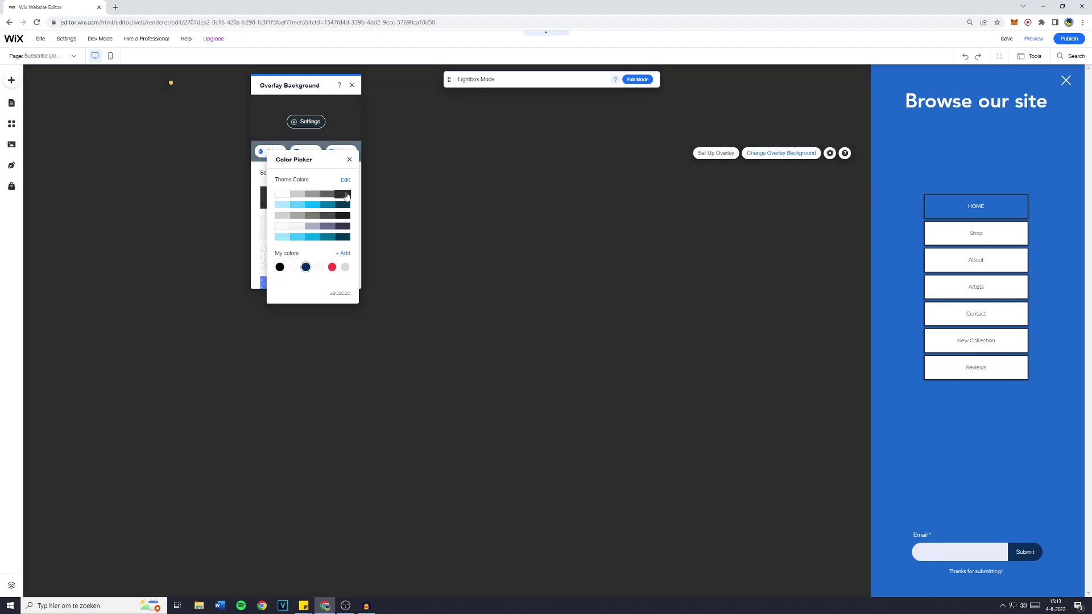
left_click(349, 159)
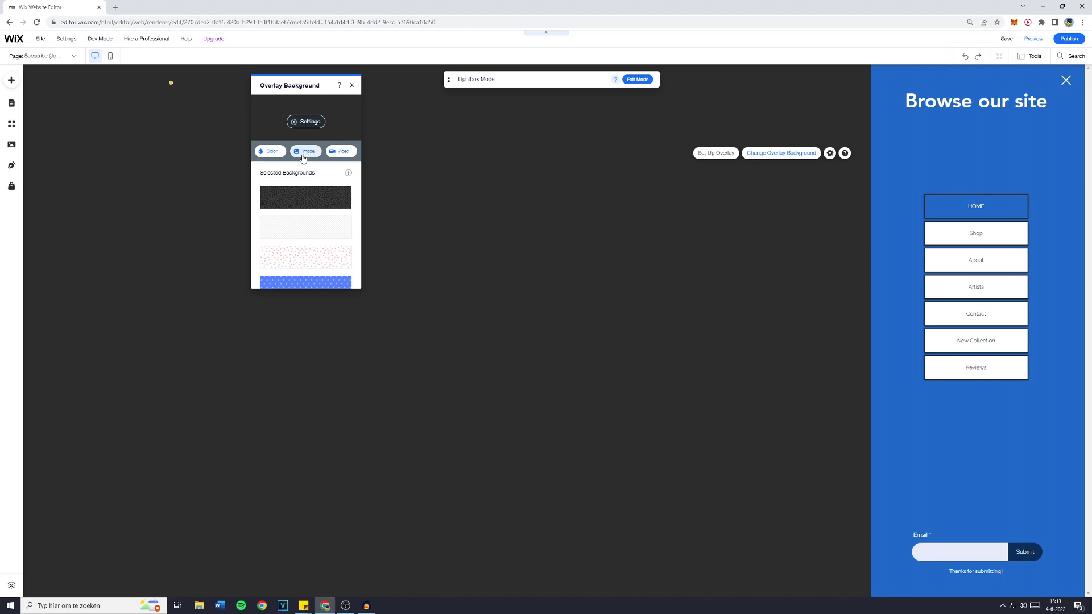
Lower the overlay opacity to about 18% and save the site
left_click(302, 122)
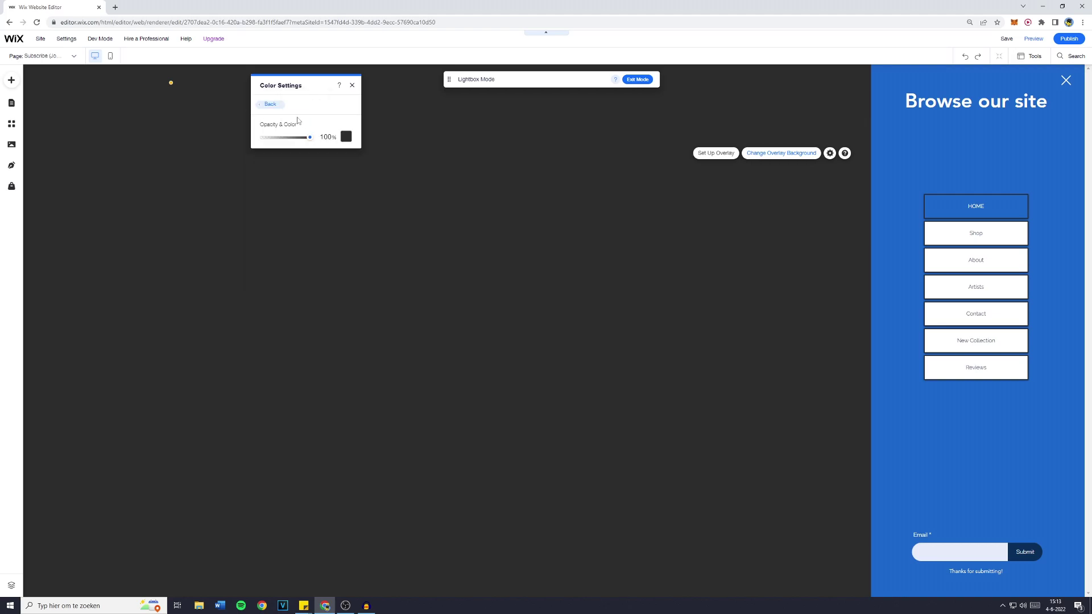
left_click_drag(310, 137, 268, 142)
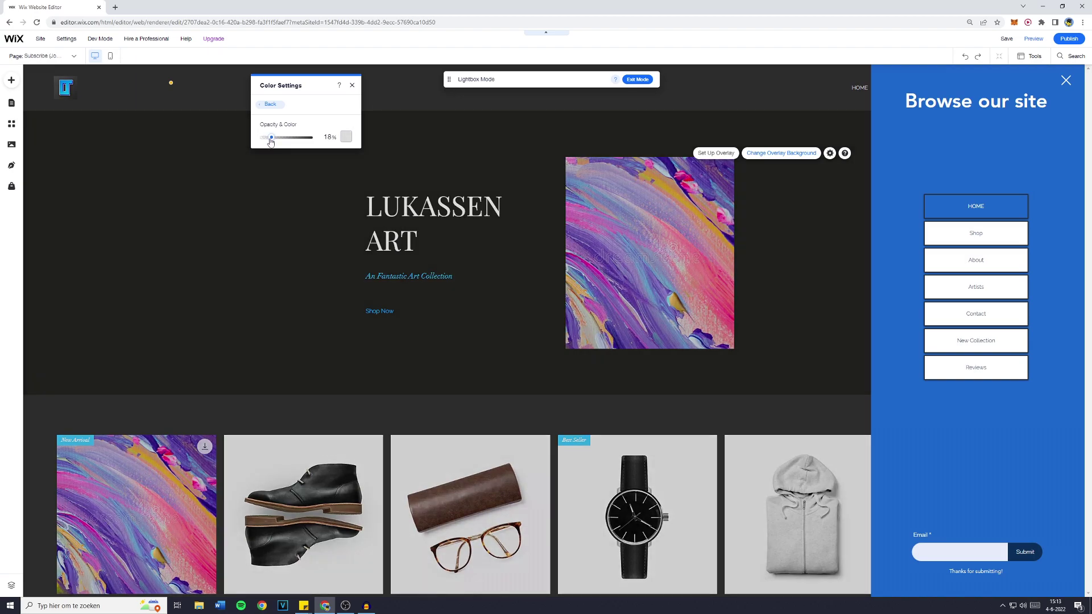
left_click(352, 85)
left_click(1007, 40)
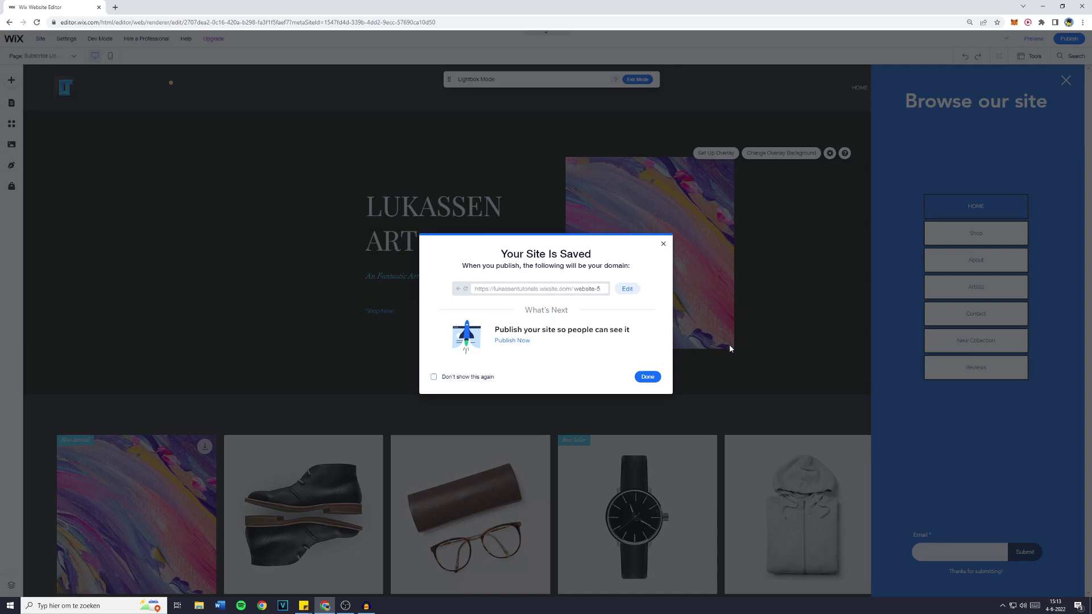
Dismiss the saved confirmation and switch back to the HOME page
left_click(648, 378)
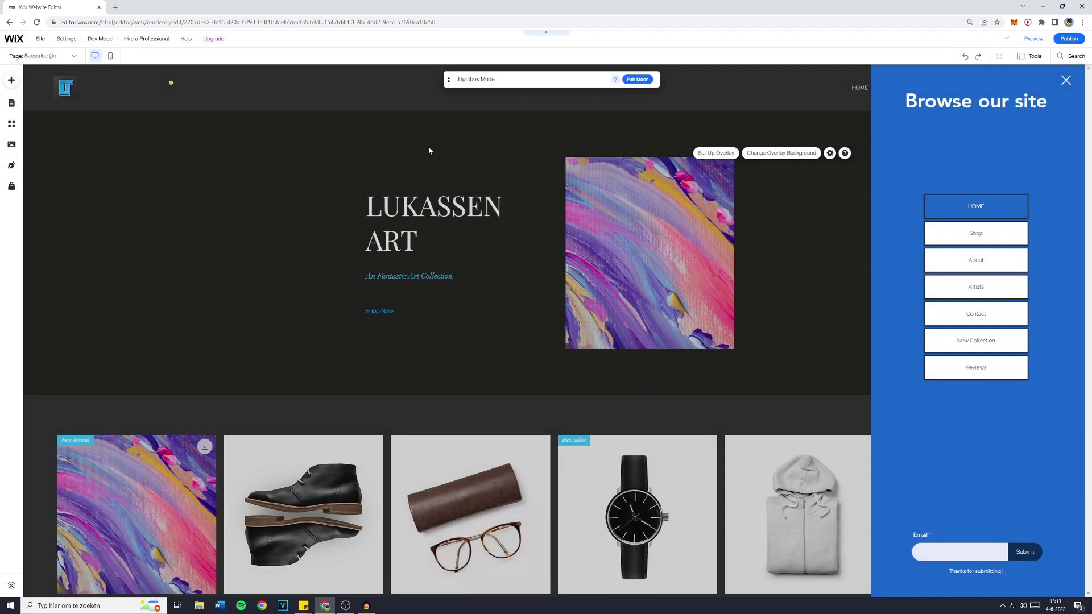
left_click(53, 57)
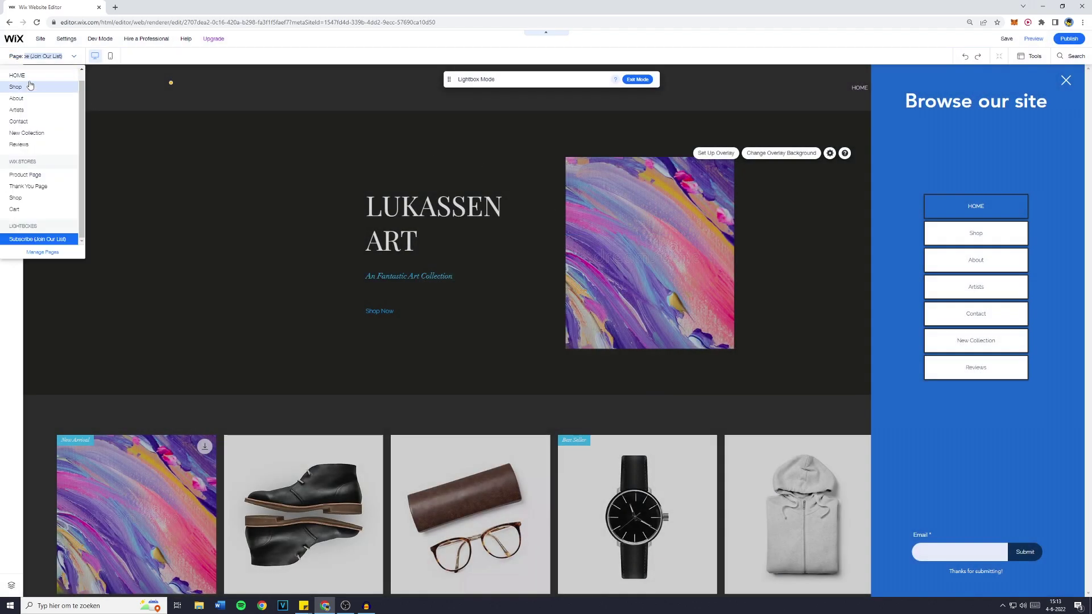
left_click(31, 74)
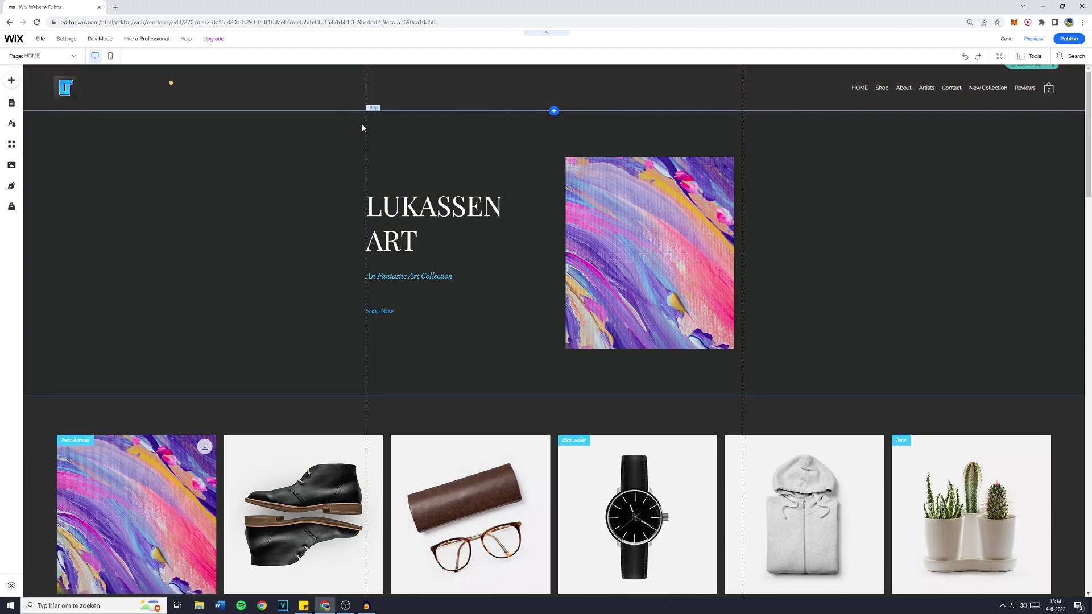
Shift the header's horizontal menu and cart icon left, leaving room on the right
left_click(894, 88)
left_click_drag(895, 88, 808, 88)
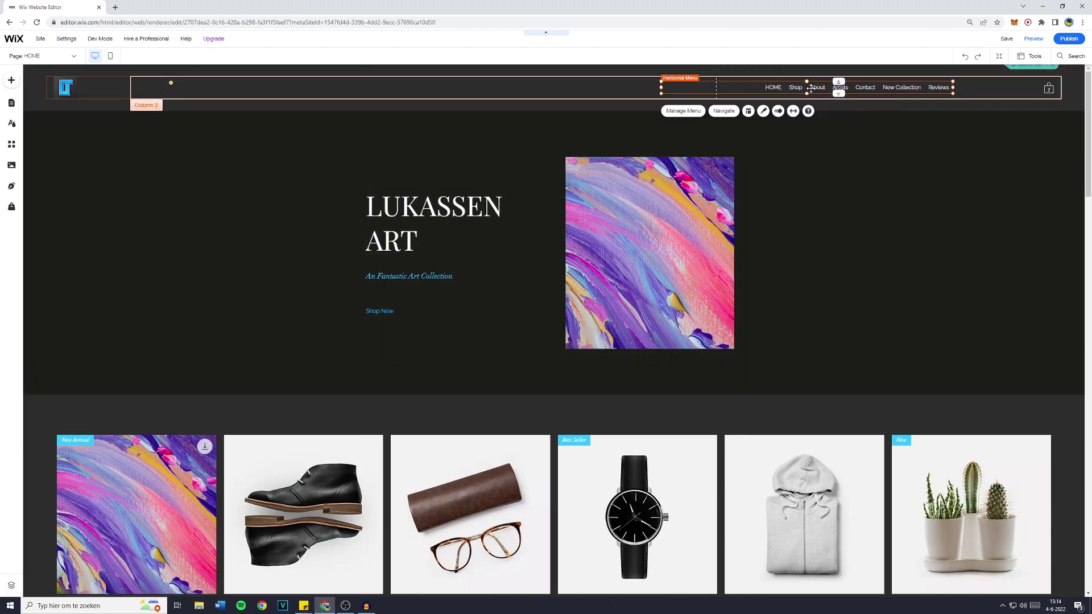
left_click(1048, 89)
left_click_drag(1048, 89, 980, 89)
left_click(913, 87)
left_click_drag(913, 87, 908, 88)
left_click(906, 149)
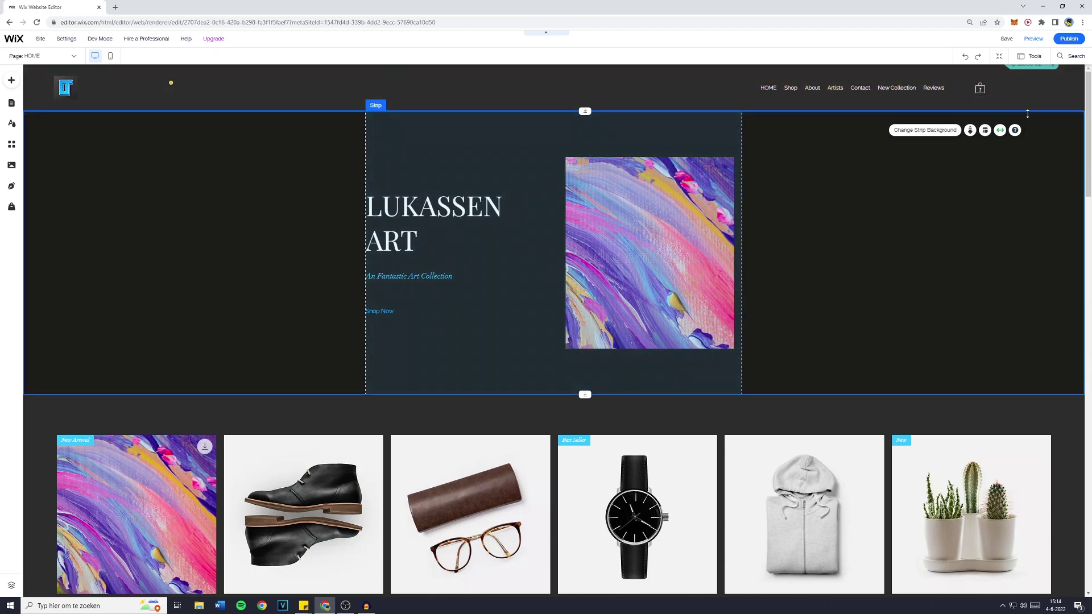
left_click(11, 80)
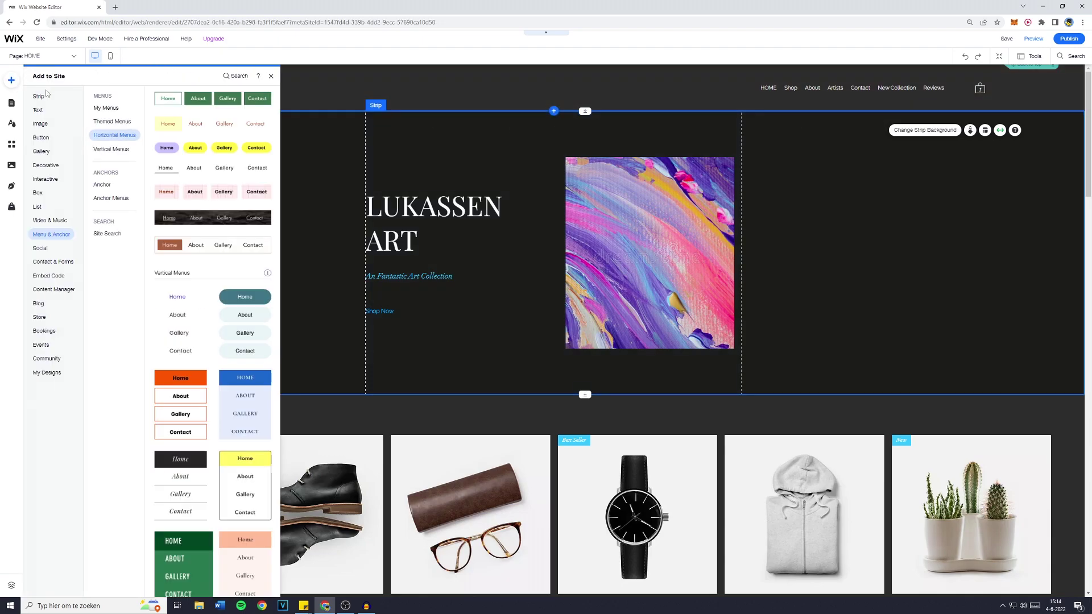
Open the full basic-shapes vector art library from the decorative elements
left_click(42, 166)
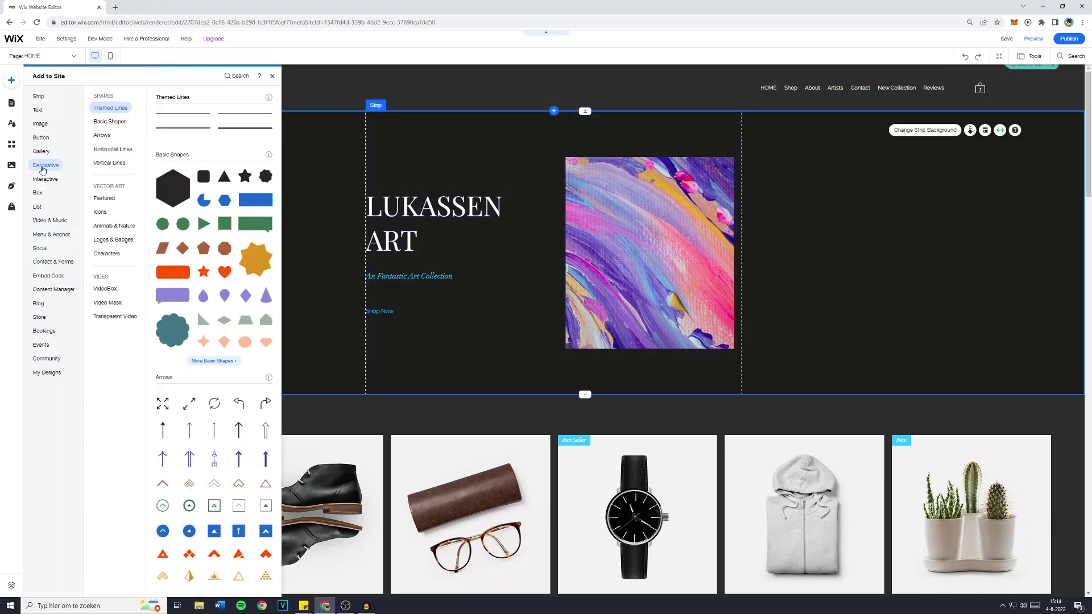
scroll(209, 308, "down", 1)
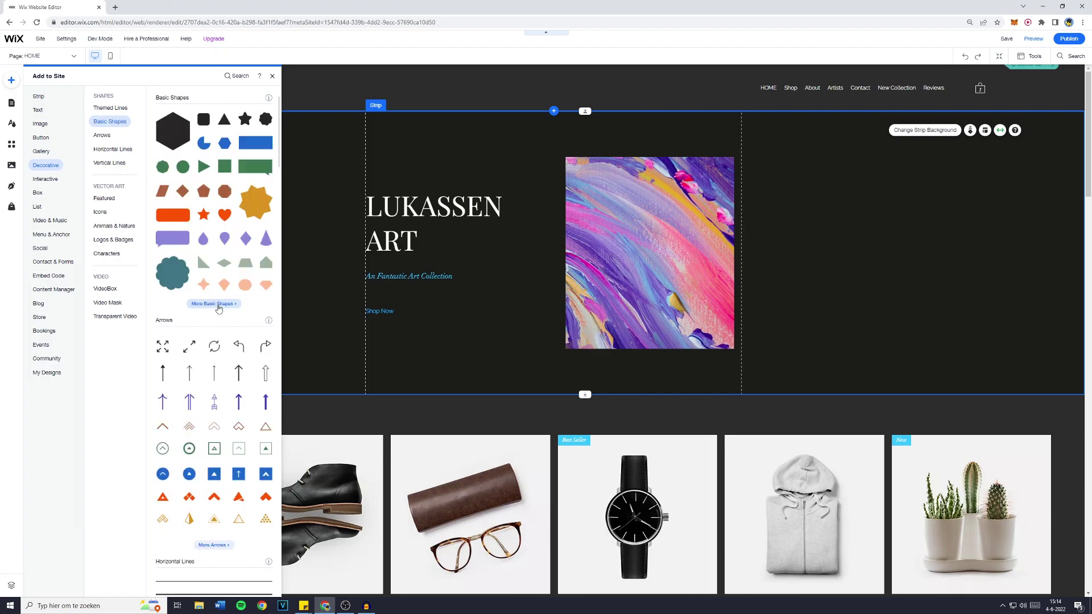
scroll(218, 309, "up", 1)
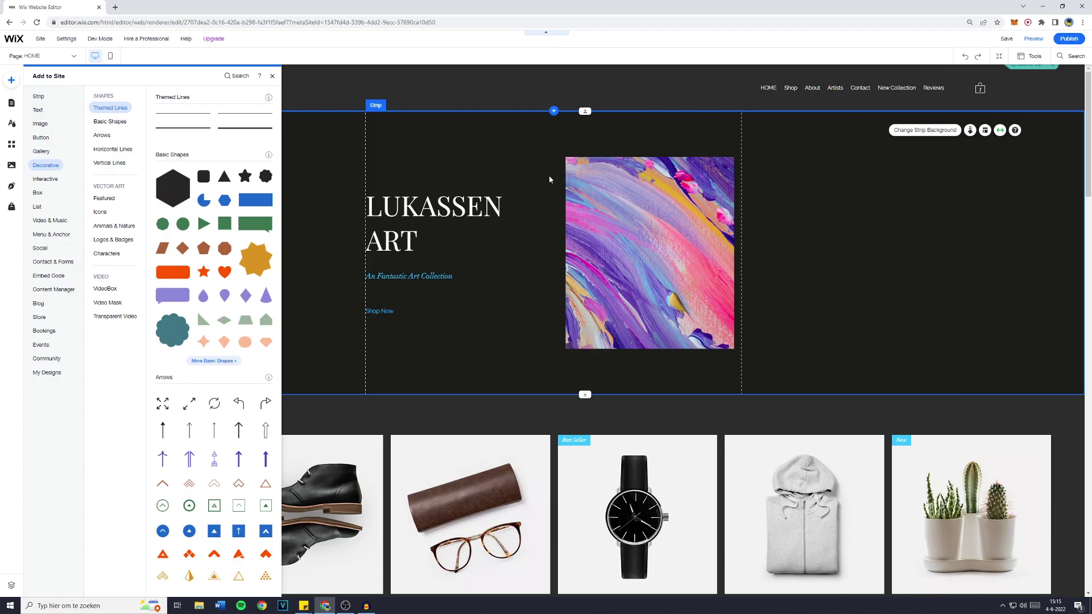
left_click(212, 361)
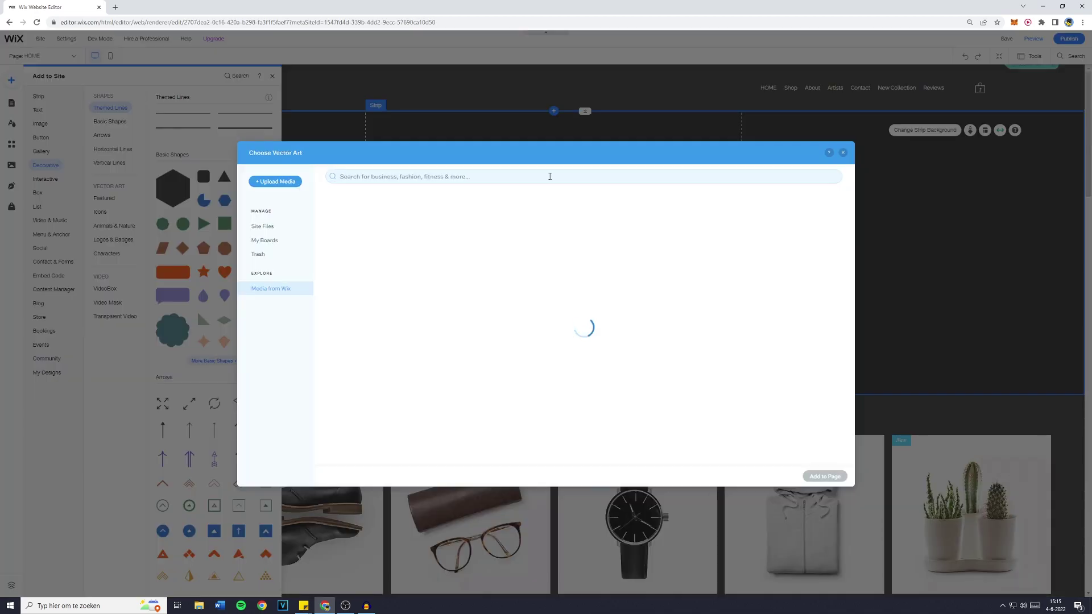
Search the vector art for 'lines' and add the Hamburger Menu shape to the page
left_click(443, 179)
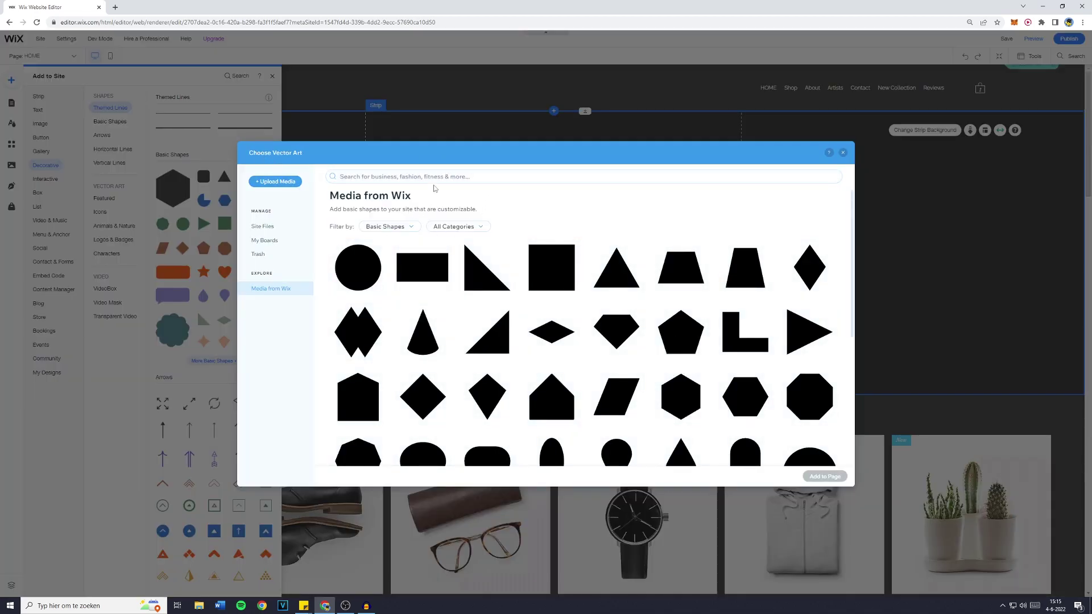
type("lines")
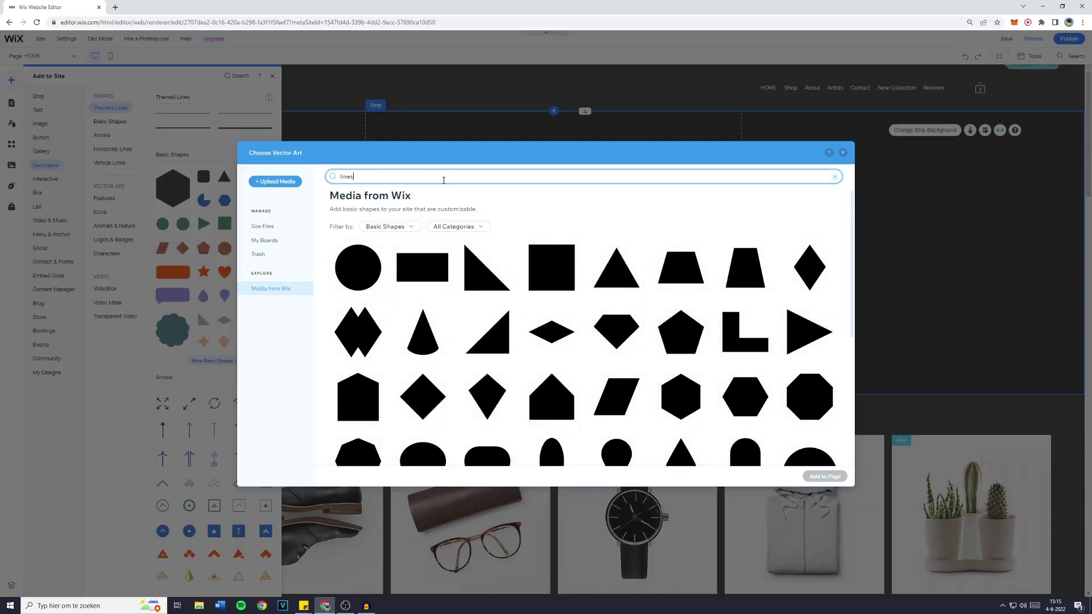
key("Return")
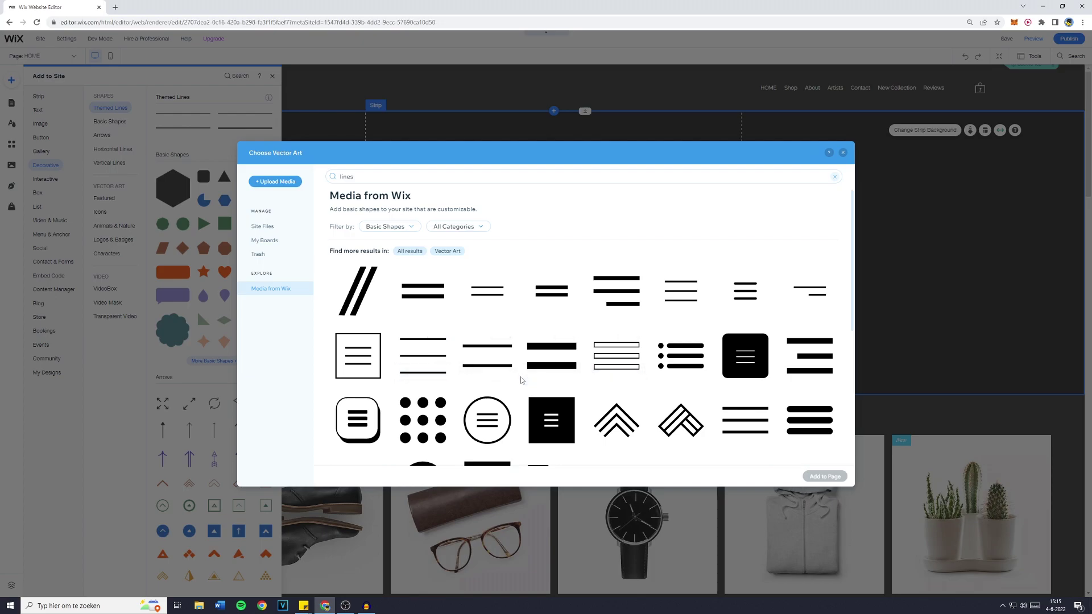
scroll(549, 358, "down", 2)
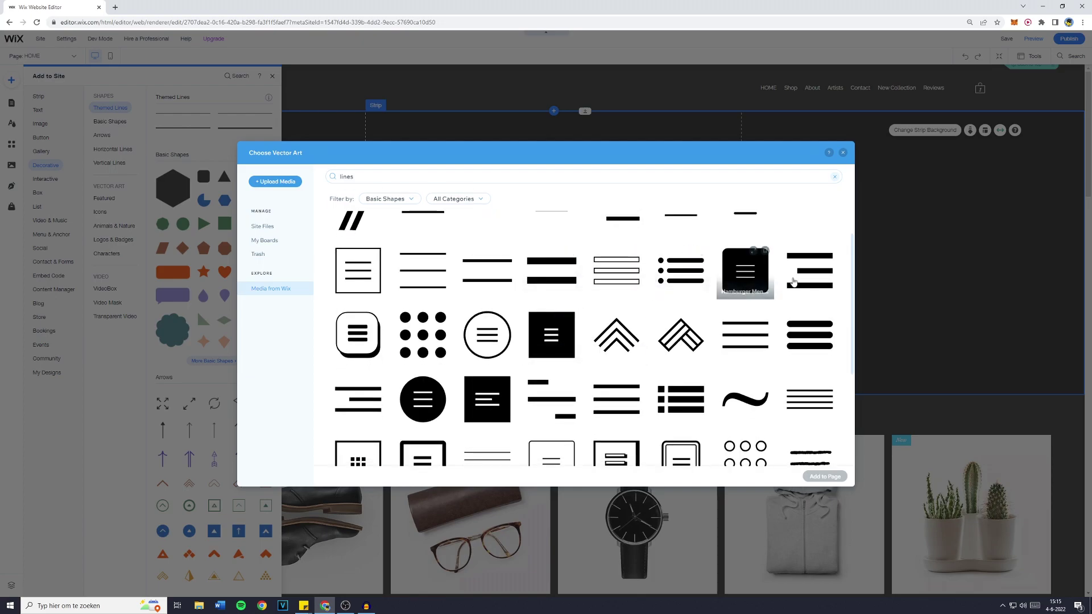
scroll(546, 376, "down", 3)
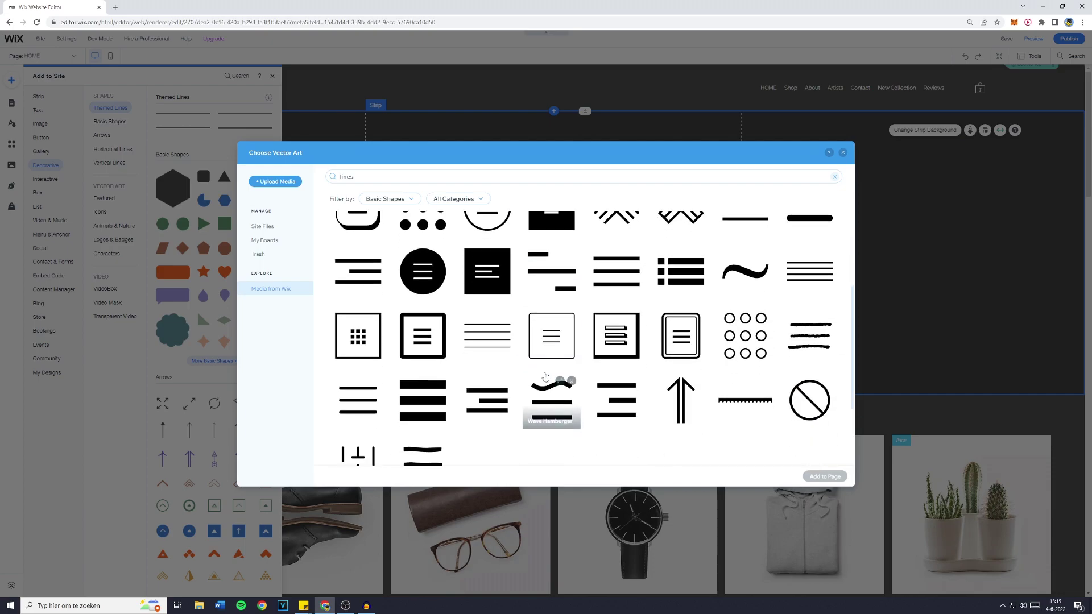
scroll(501, 341, "down", 1)
scroll(680, 335, "up", 4)
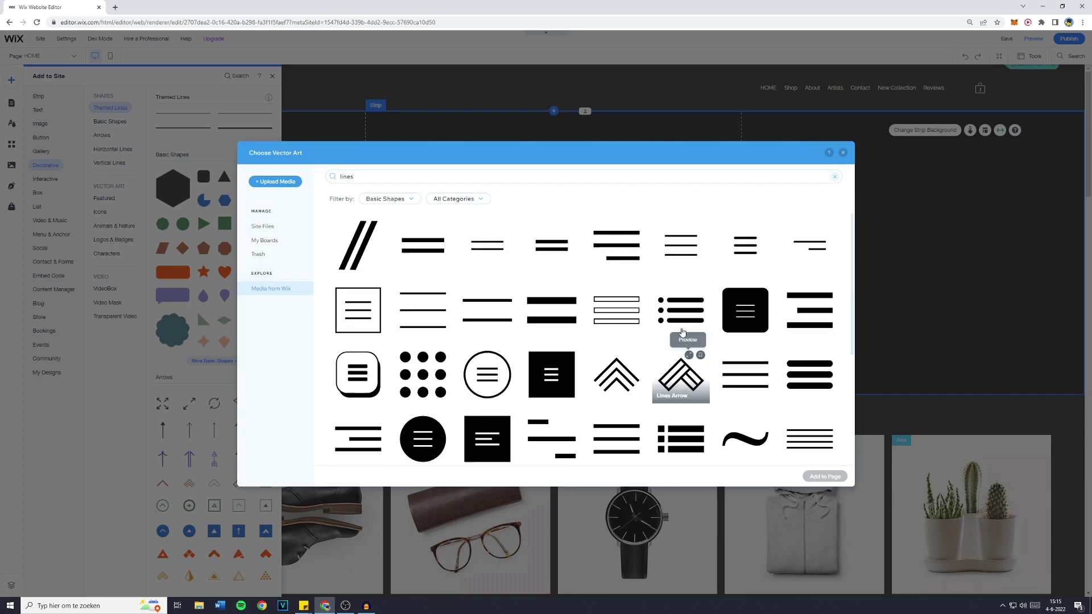
left_click(684, 256)
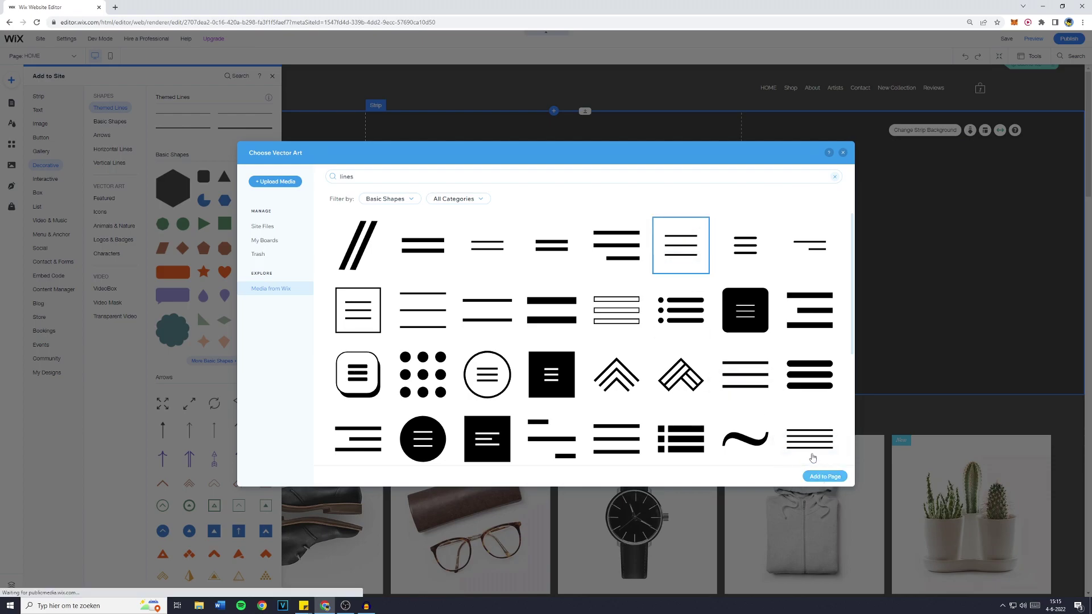
left_click(825, 477)
Move the art to the header's right end and swap it for a three-equal-lines shape
left_click_drag(555, 344, 1013, 78)
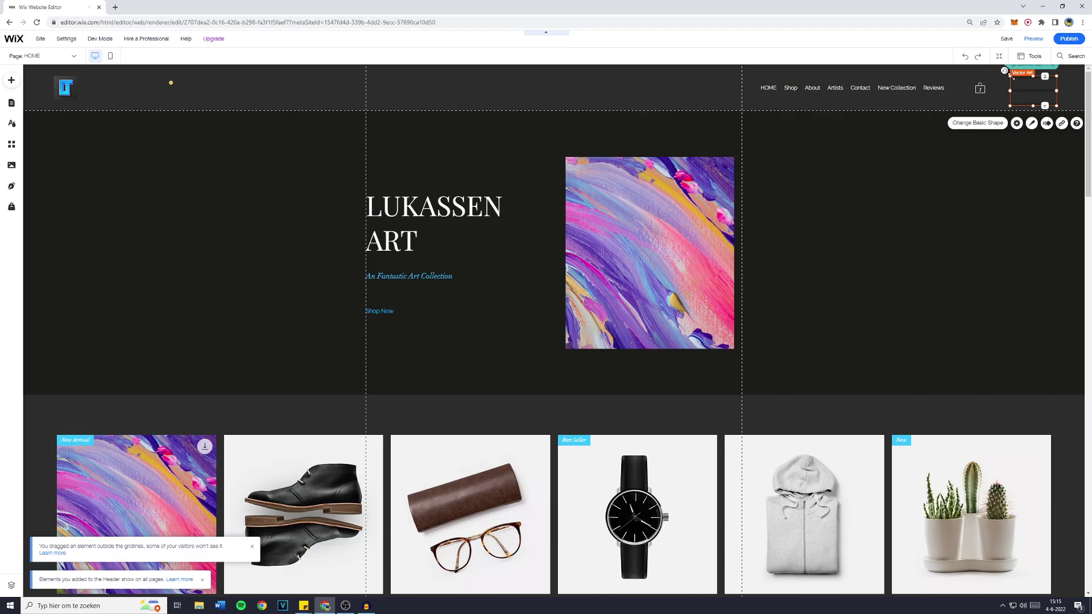
double_click(1030, 88)
type("lines")
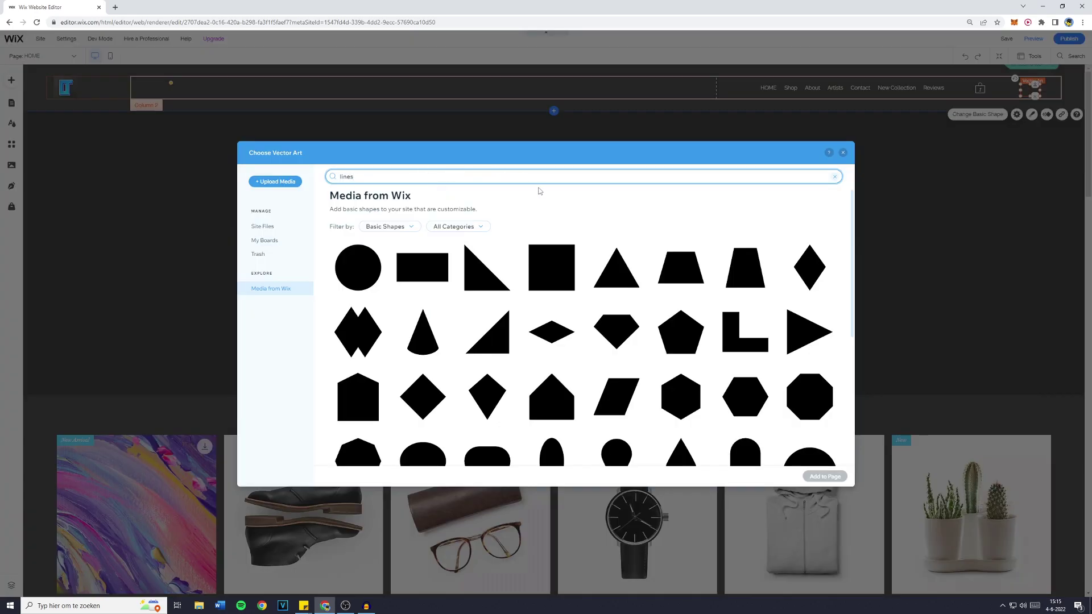
left_click(487, 356)
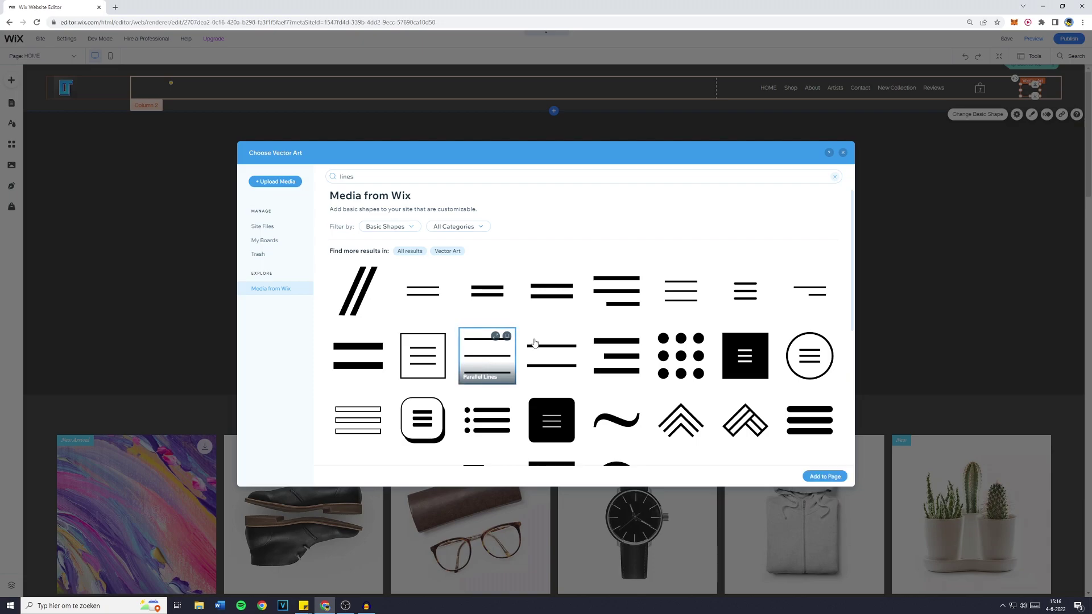
left_click(826, 480)
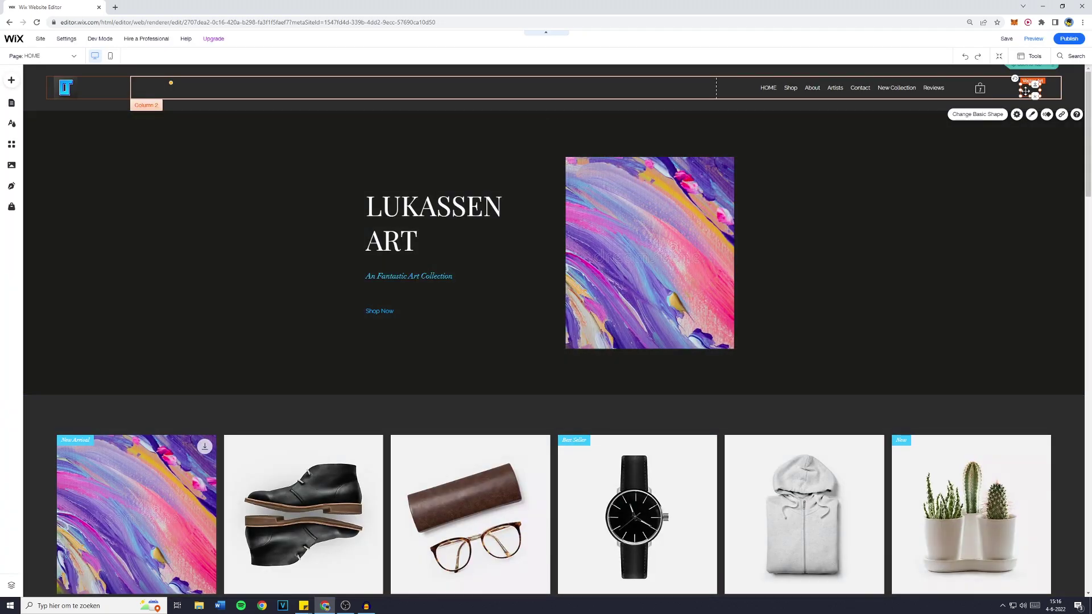
left_click_drag(1031, 89, 1023, 91)
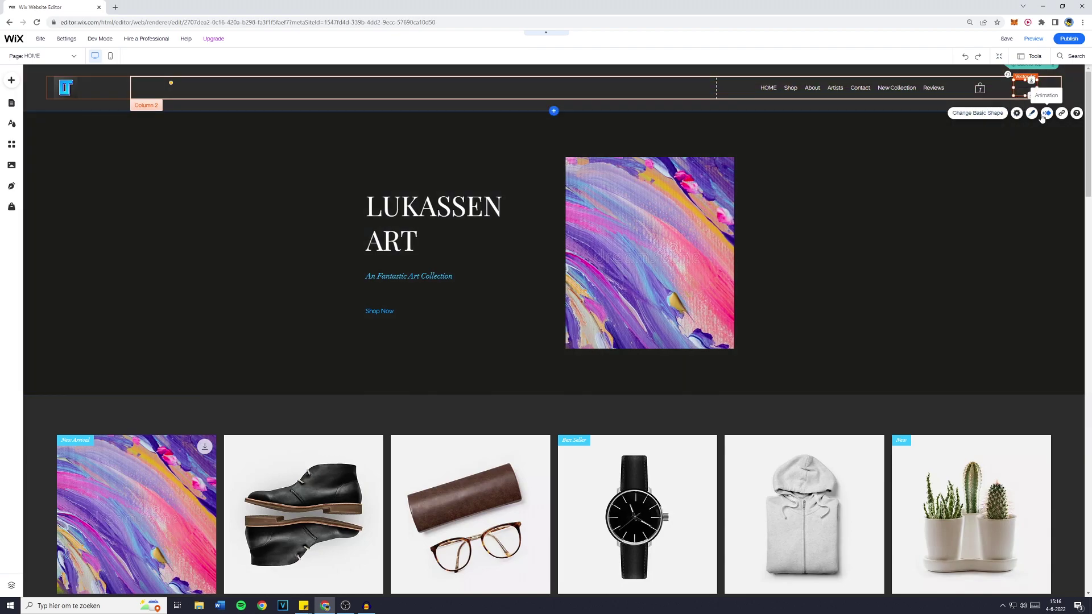
Fill the lines icon white and shrink it to a smaller size
left_click(1032, 112)
left_click(924, 141)
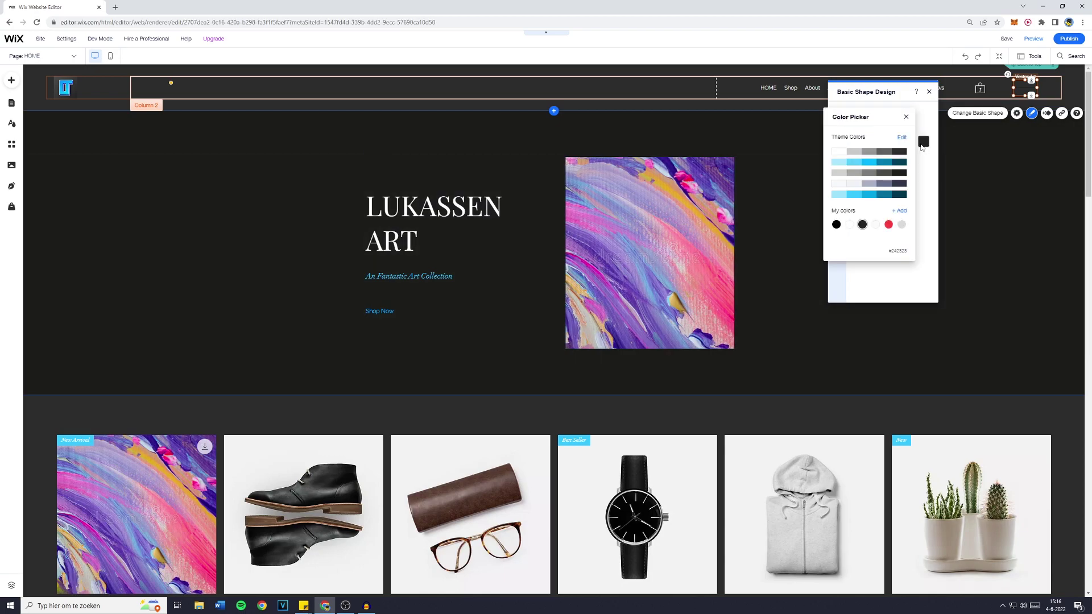
left_click(1010, 81)
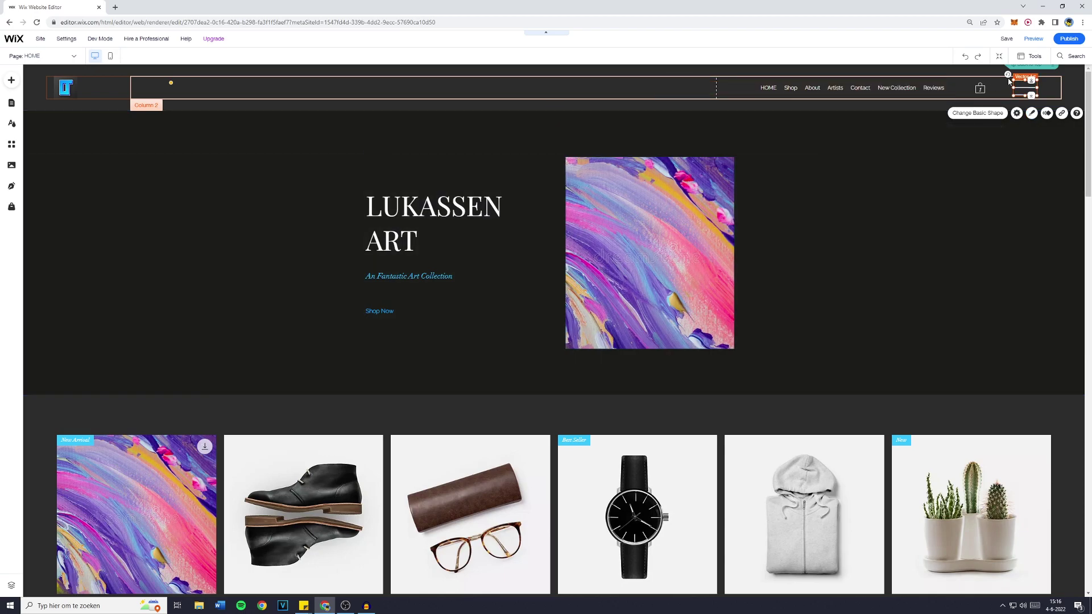
left_click_drag(1011, 78, 1022, 87)
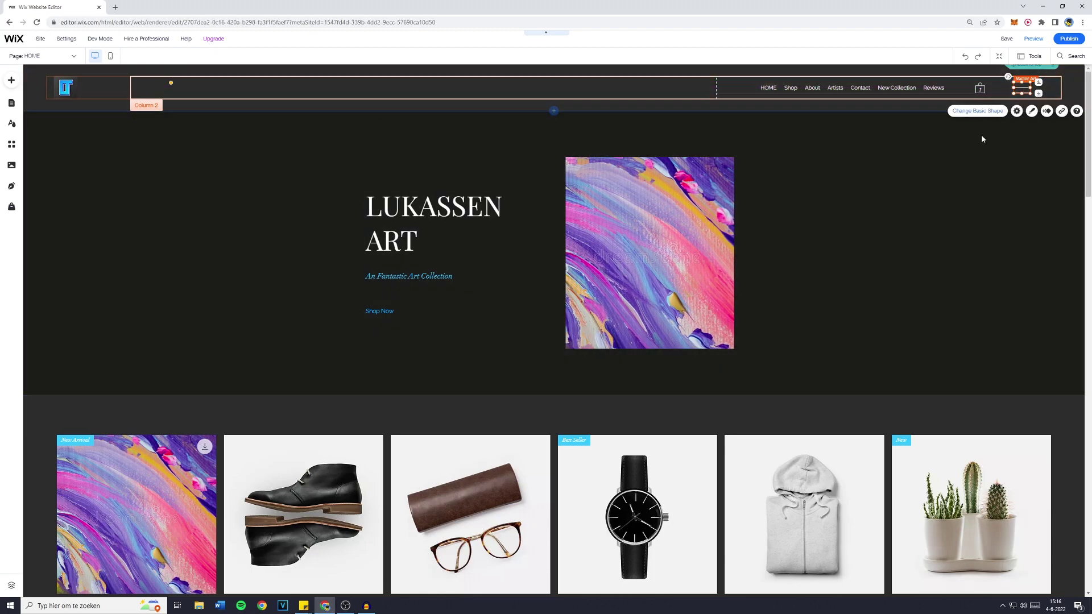
left_click(1062, 110)
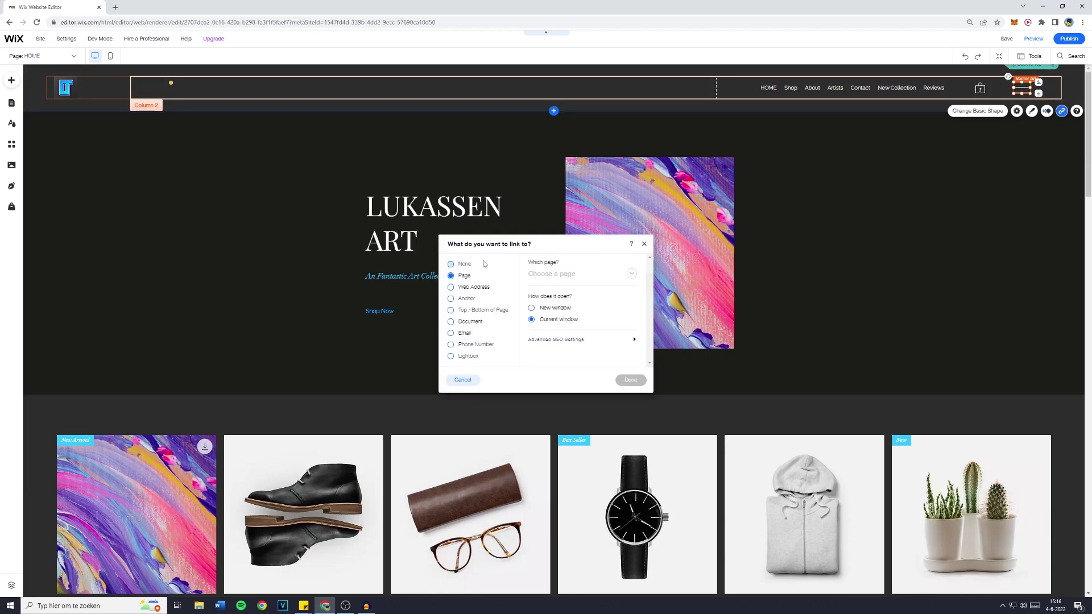
Link the hamburger icon to the Subscribe lightbox
left_click(451, 357)
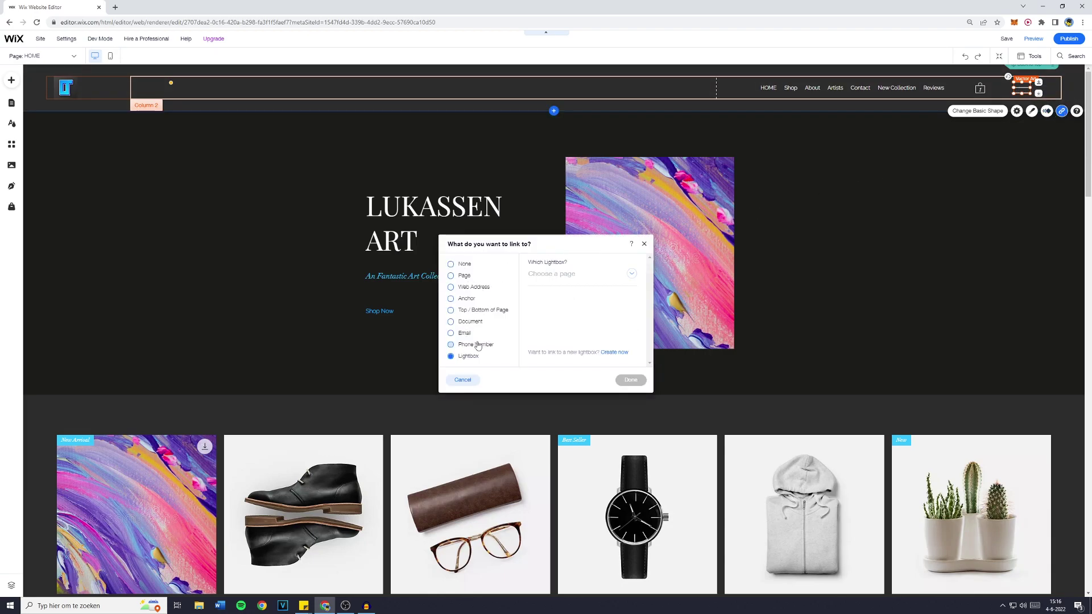
left_click(563, 275)
left_click(560, 289)
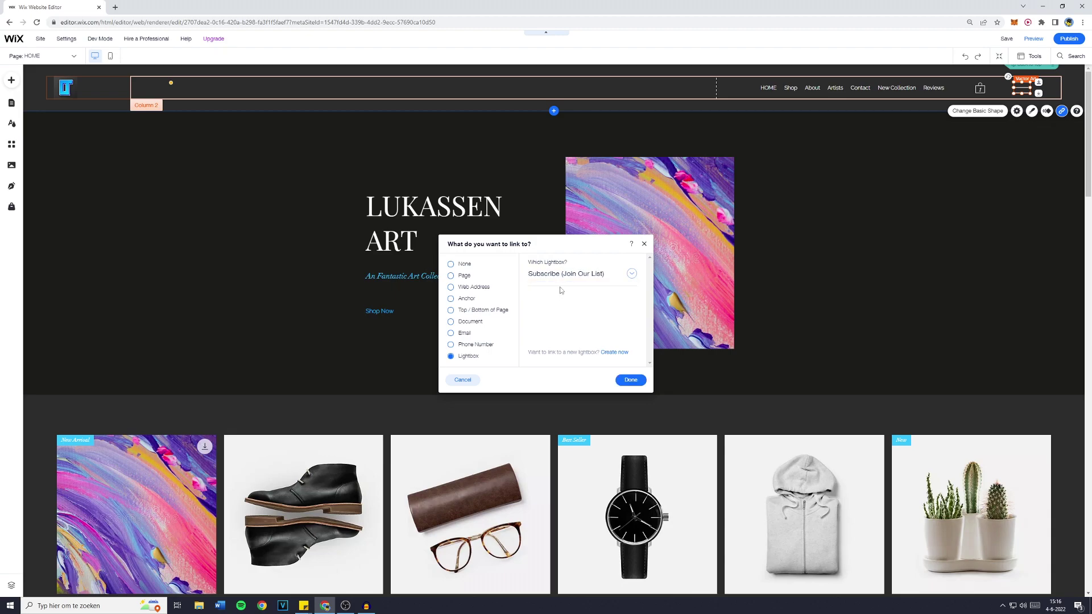
left_click(631, 380)
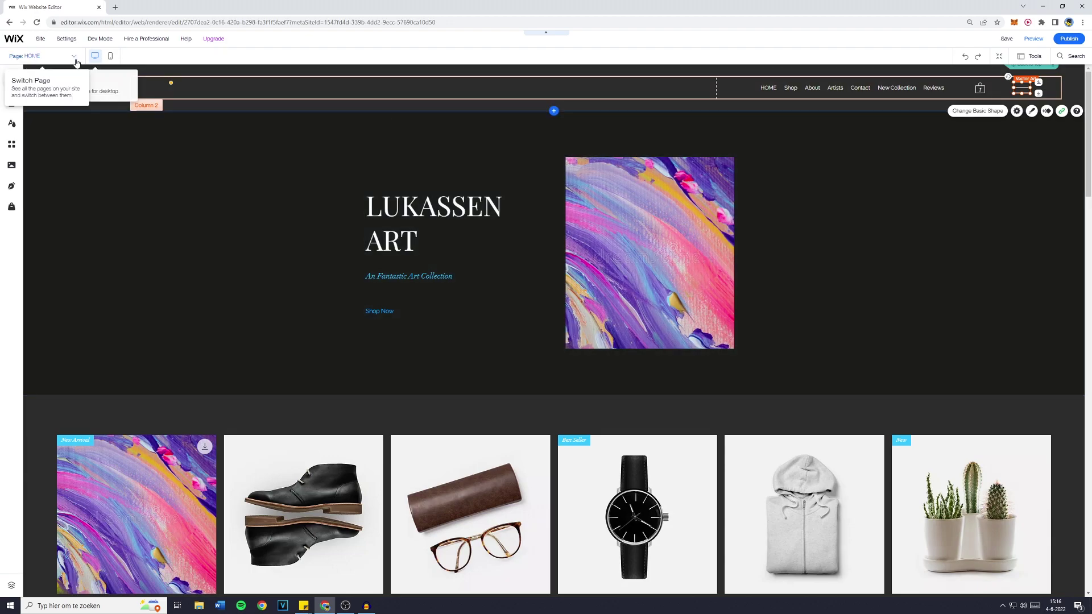
Rename the Subscribe lightbox to 'Side Bar/Menu' and go back to the HOME page
left_click(40, 56)
left_click(40, 262)
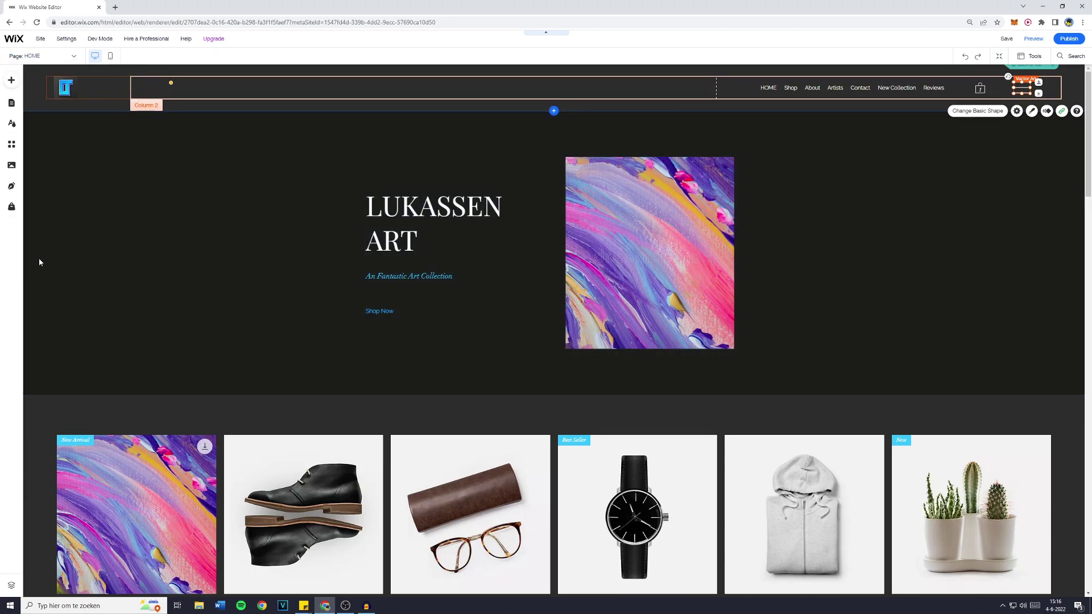
left_click(46, 124)
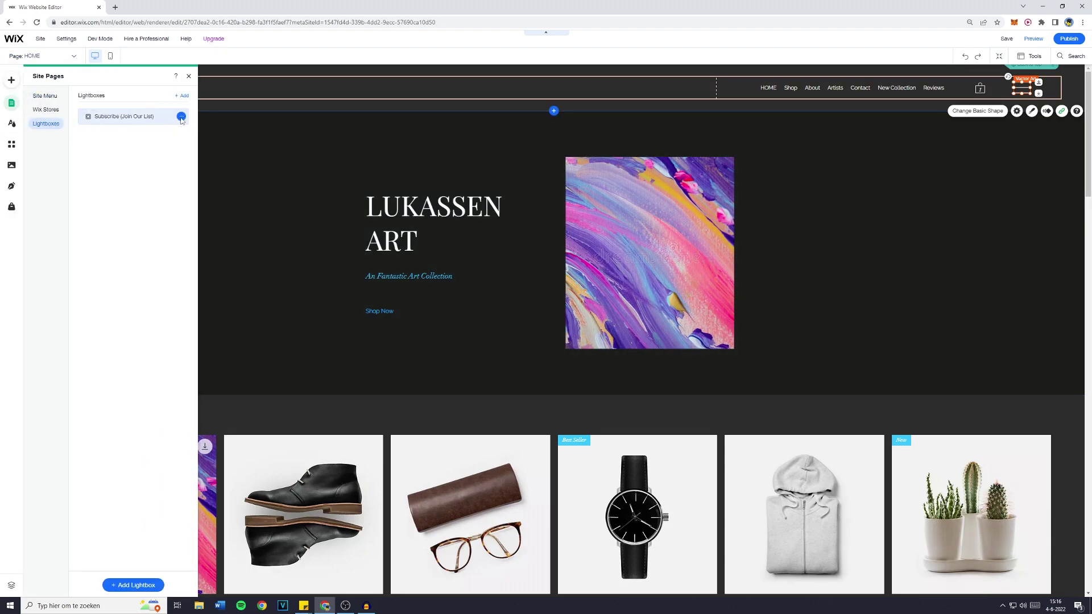
left_click(181, 116)
left_click(181, 116)
left_click(212, 133)
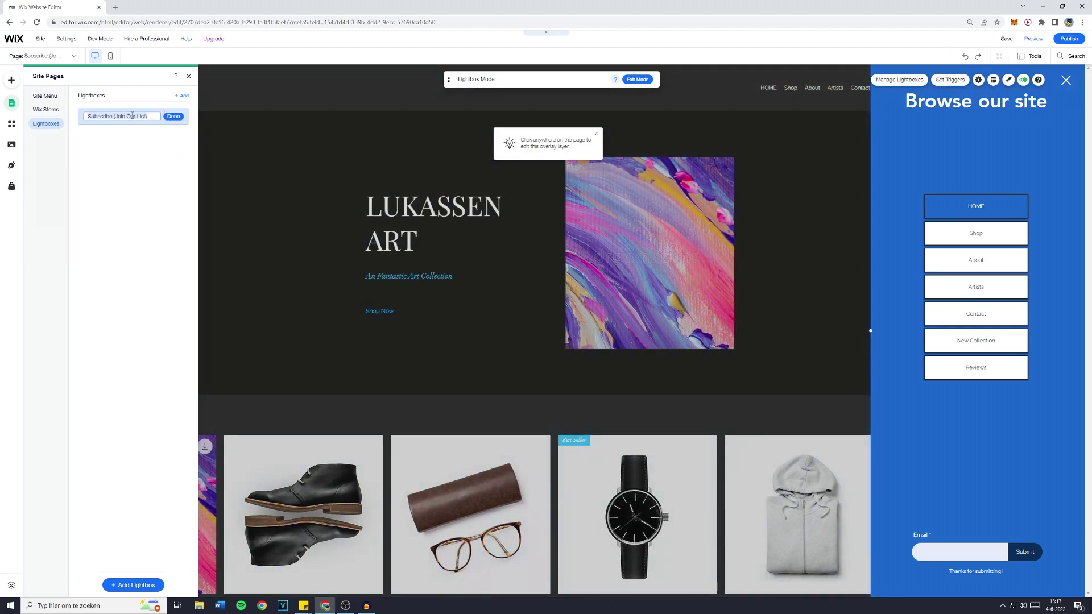
left_click(137, 117)
key("ctrl+a")
type("Side ")
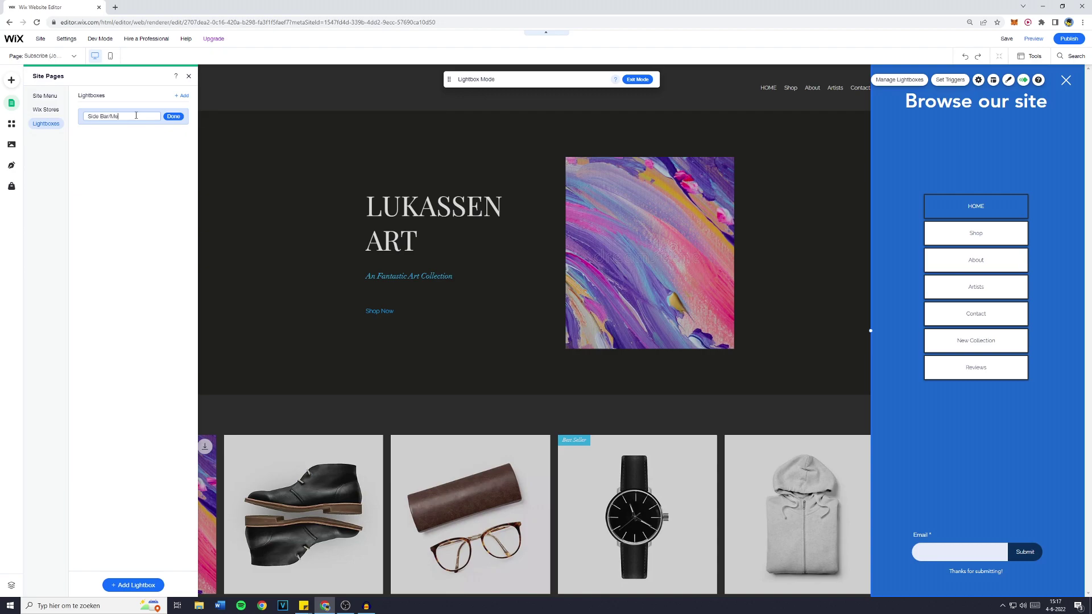
type("Bar/Menu")
left_click(173, 116)
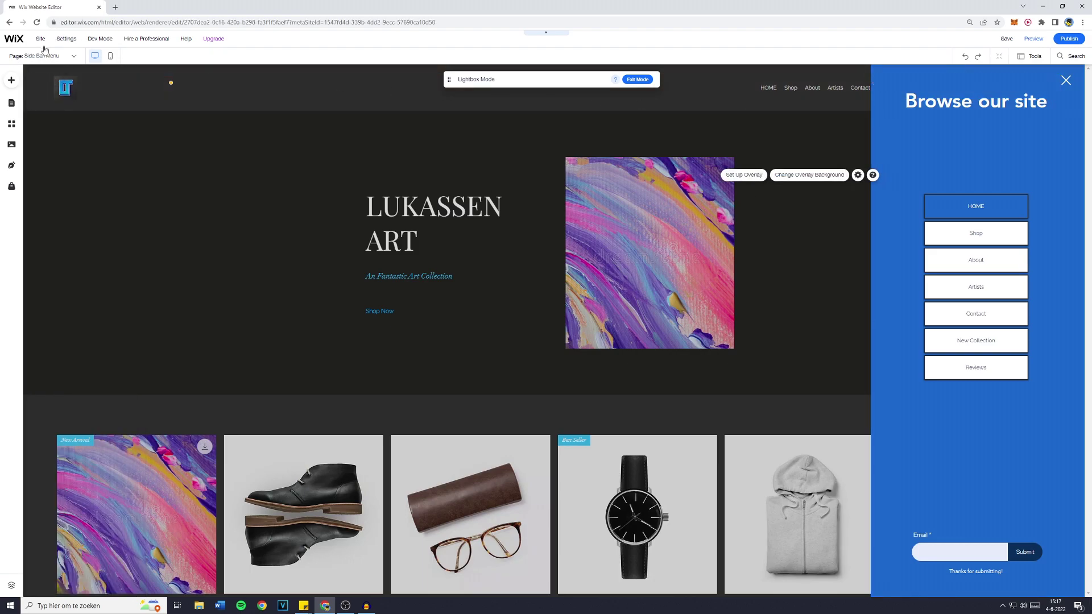
left_click(44, 52)
left_click(26, 86)
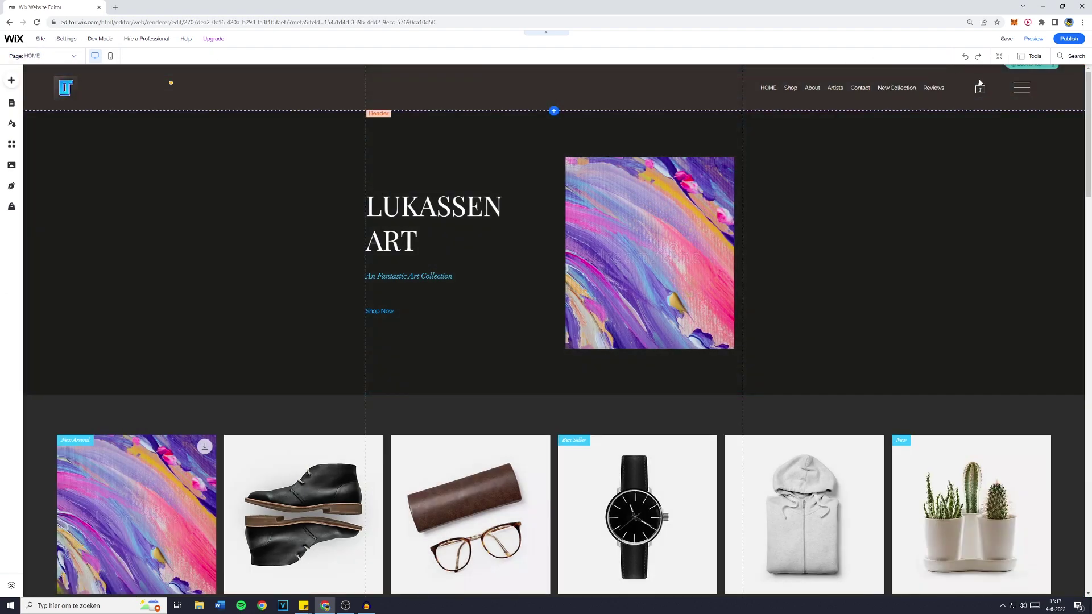
Confirm the hamburger icon's link points to the Side Bar/Menu lightbox, leaving it unchanged
left_click(1015, 86)
left_click(1061, 111)
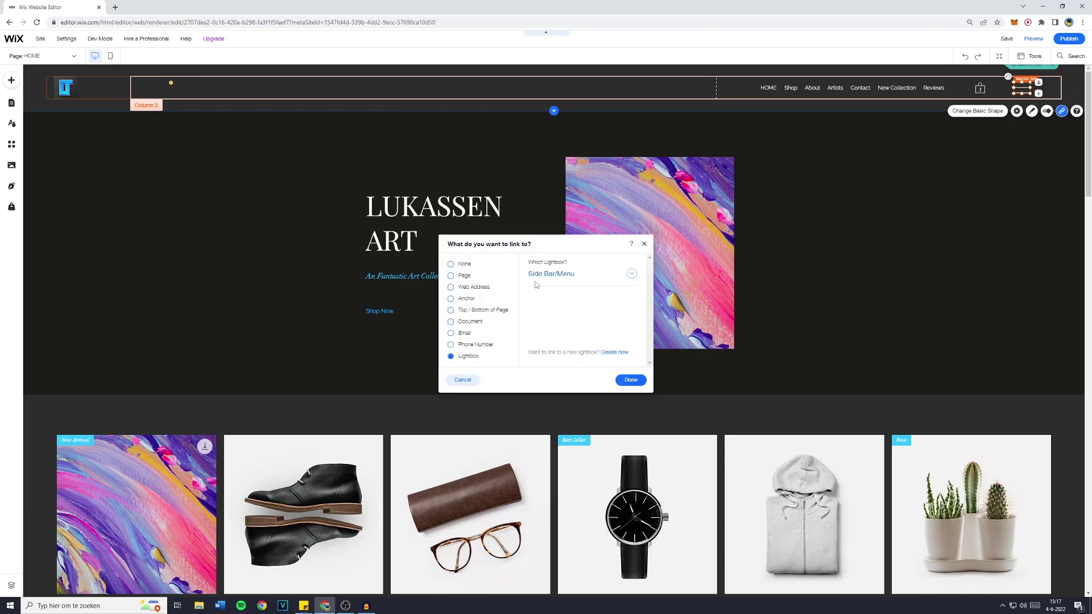
left_click(631, 380)
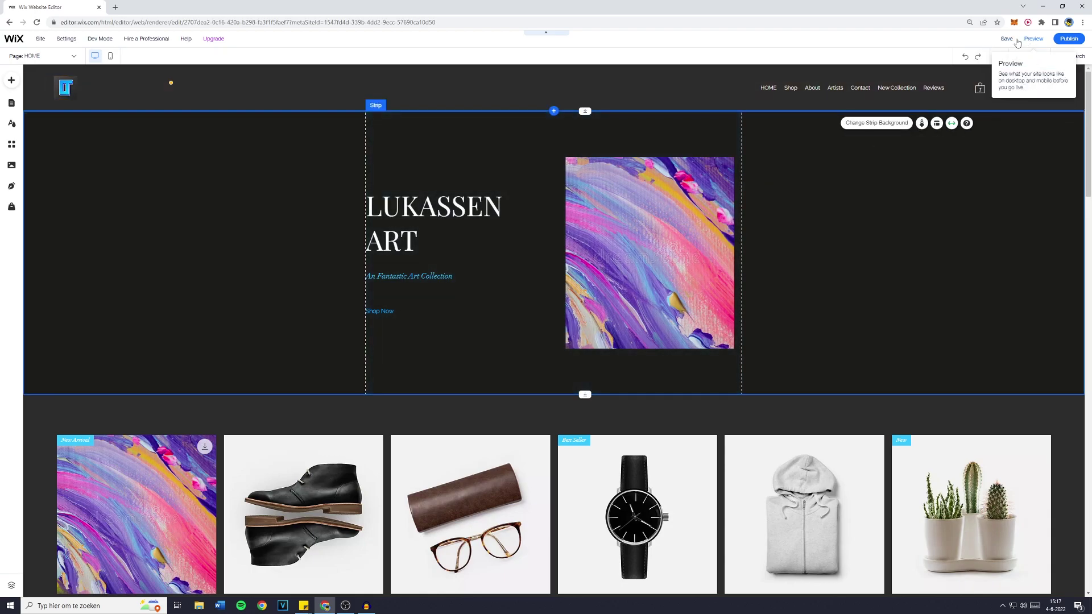
Preview the site, open the 'Browse our site' side menu from the hamburger icon, then close it
left_click(1034, 39)
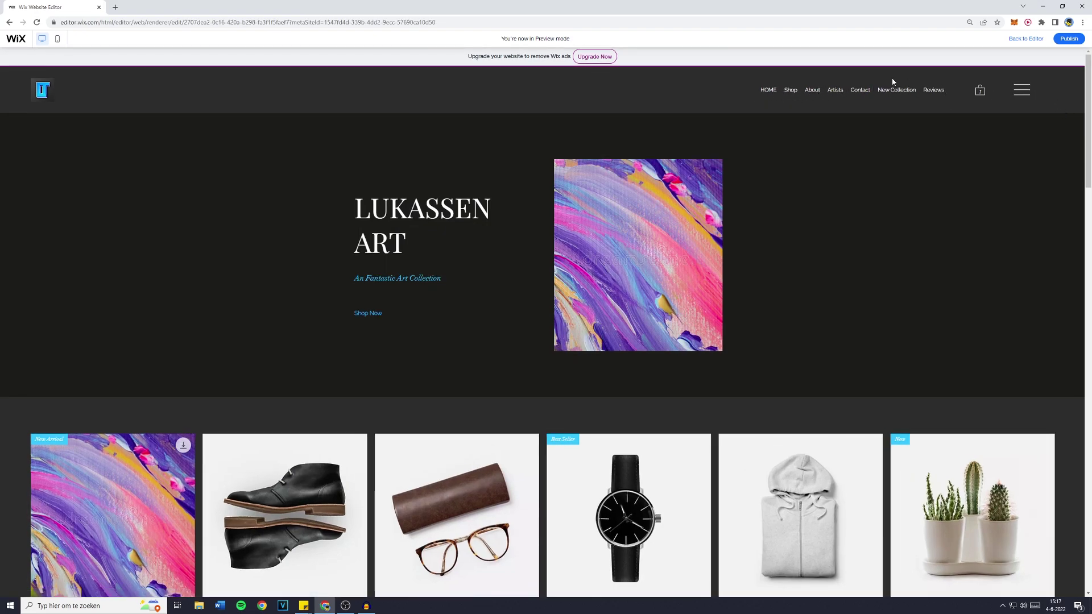
left_click(1023, 95)
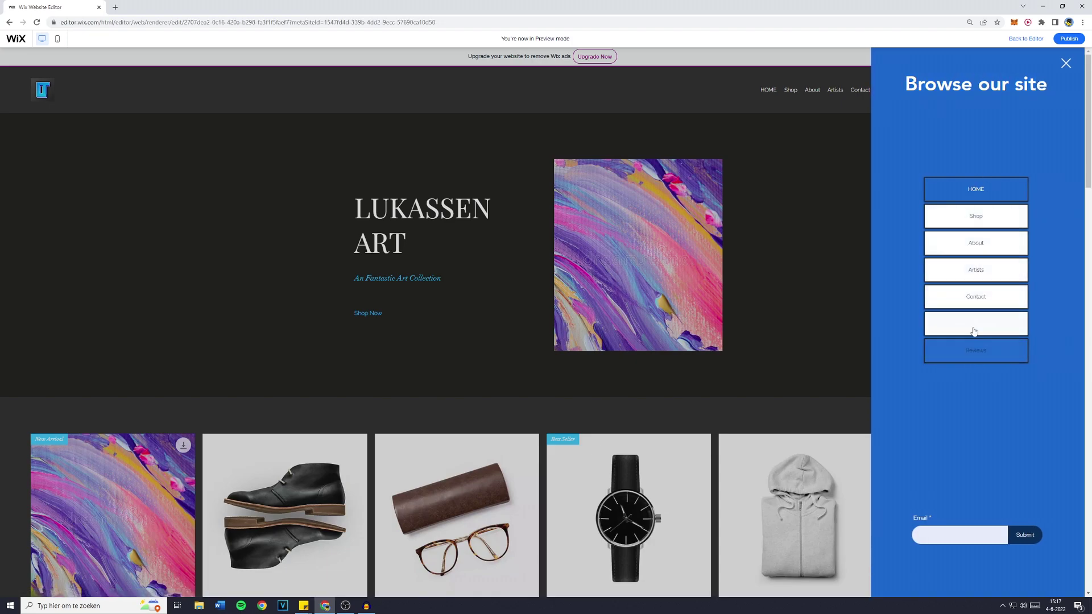
left_click(1066, 63)
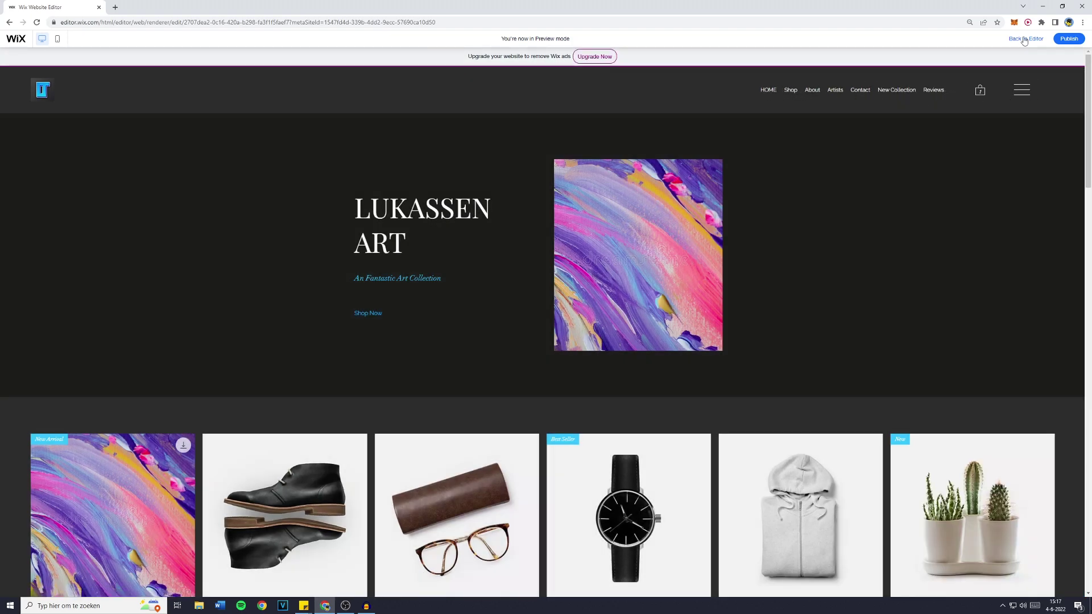
left_click(943, 70)
Back in the HOME page editor, select the header's navigation menu and the hero strip
key("ctrl+shift+p")
left_click(871, 91)
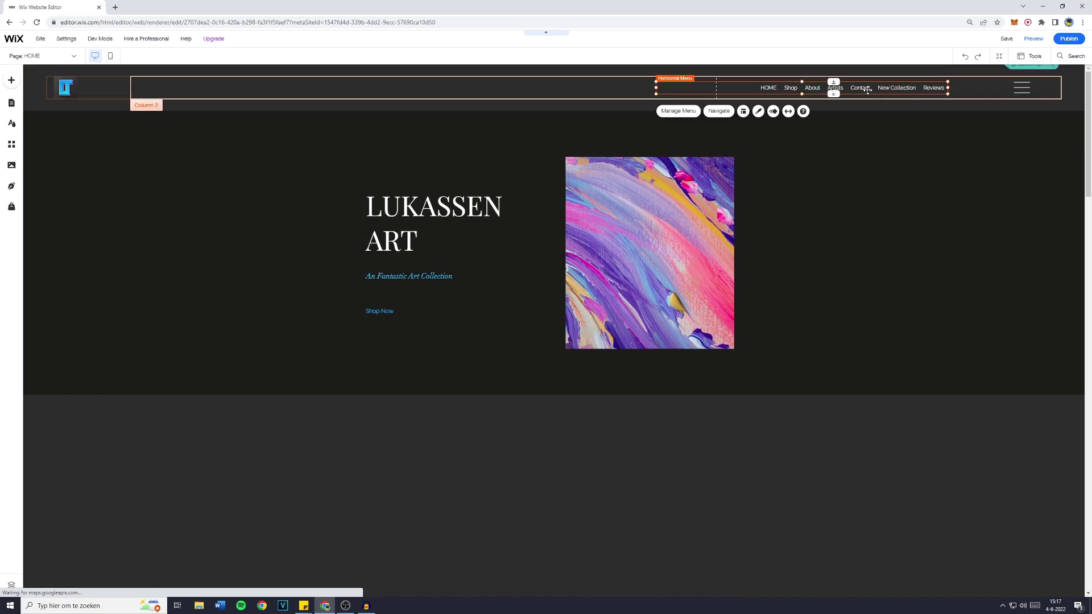
scroll(854, 125, "down", 1)
left_click(832, 156)
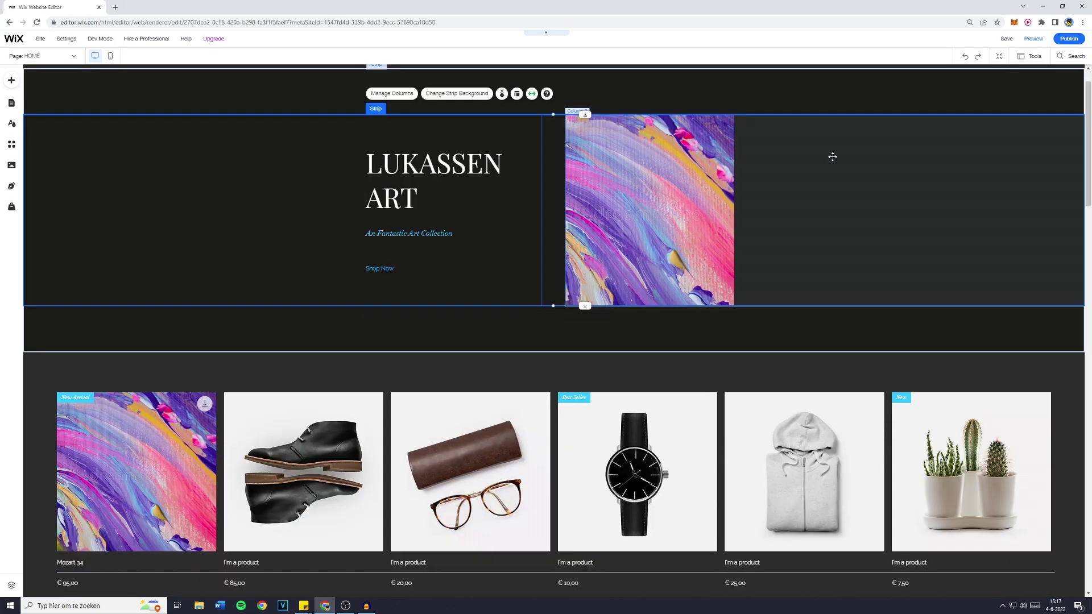